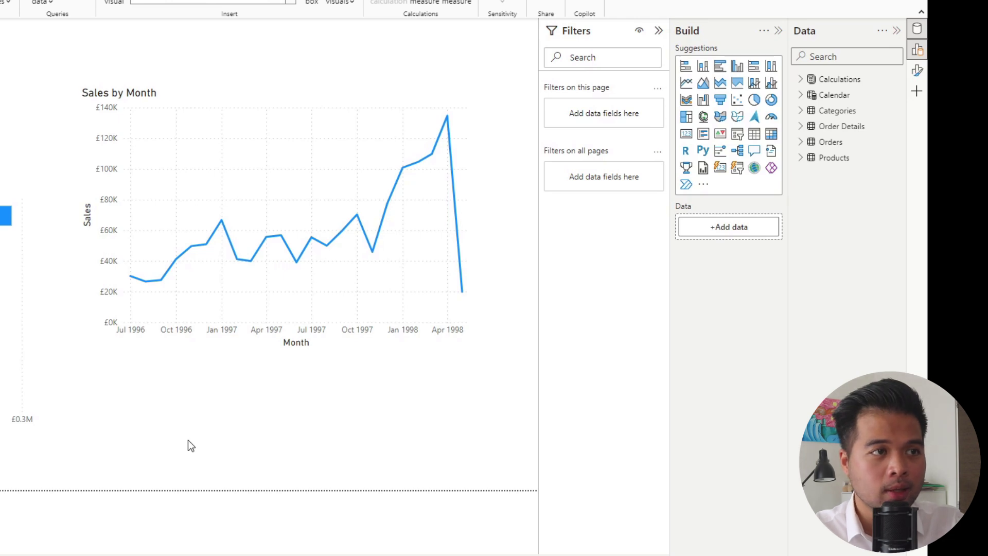
Step: Add CategoryName to the Sales by Month chart's legend and widen the chart on both sides
left_click(211, 93)
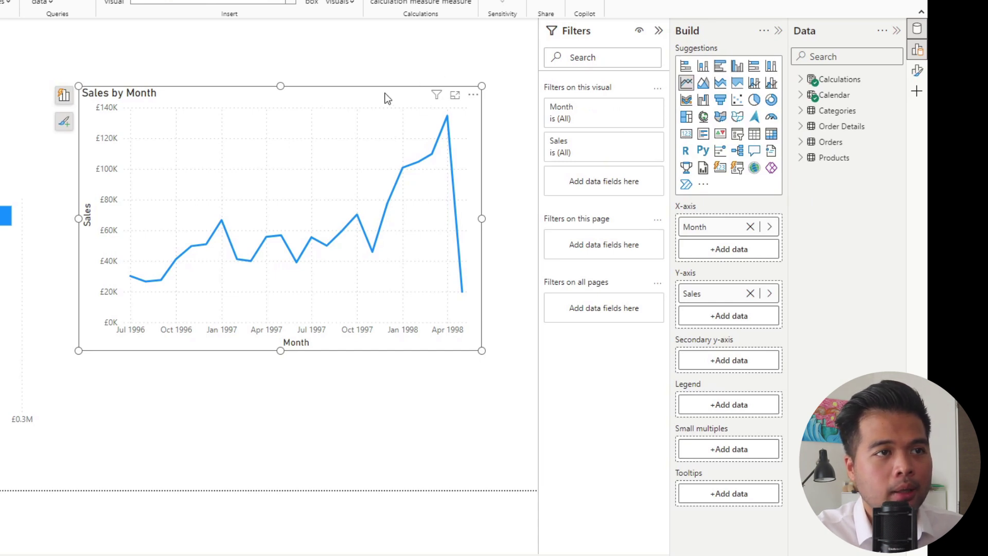
left_click(315, 76)
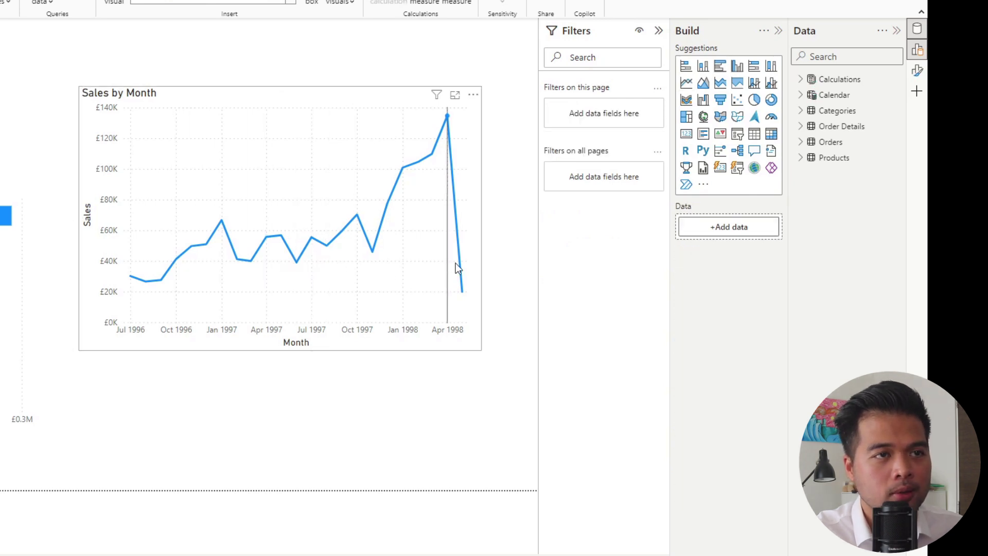
left_click(331, 88)
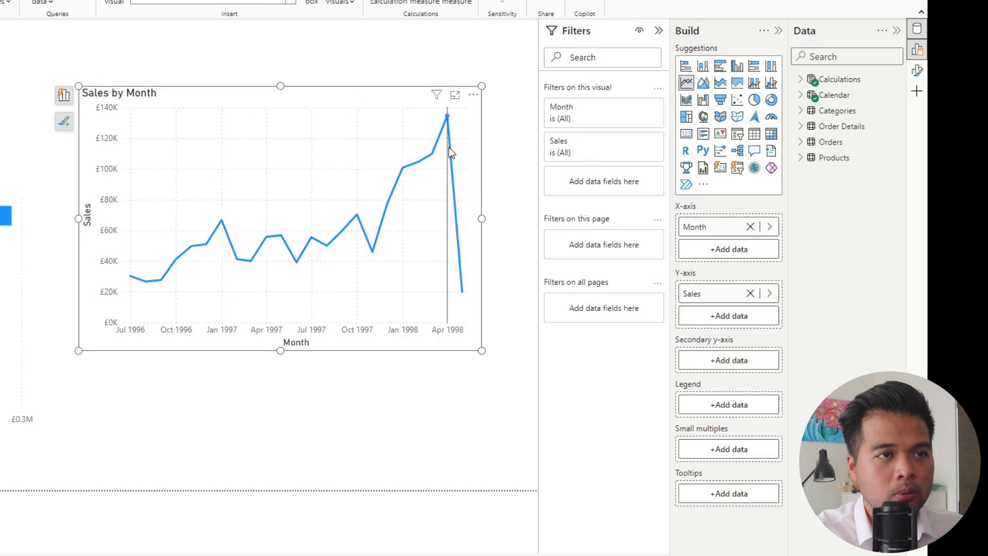
mouse_move(449, 143)
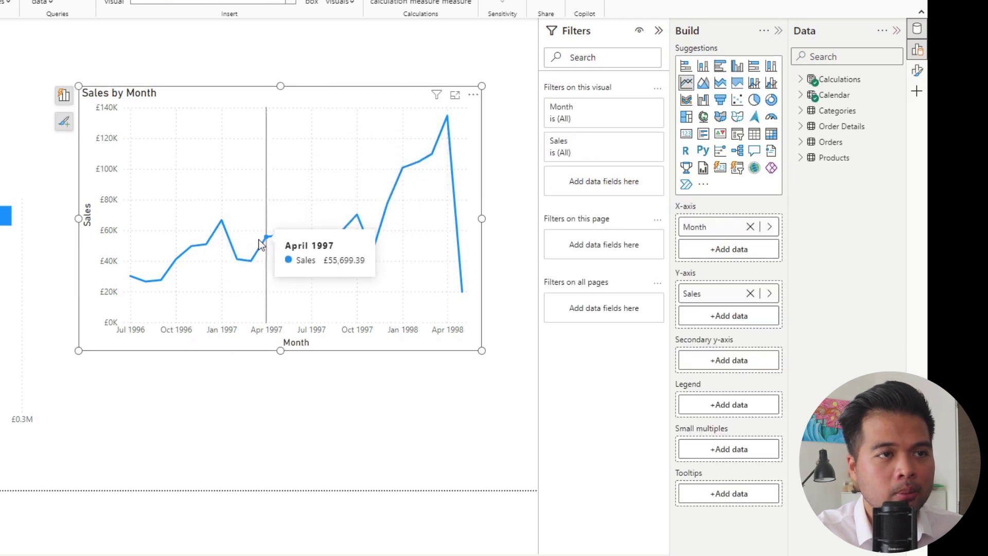
left_click(800, 111)
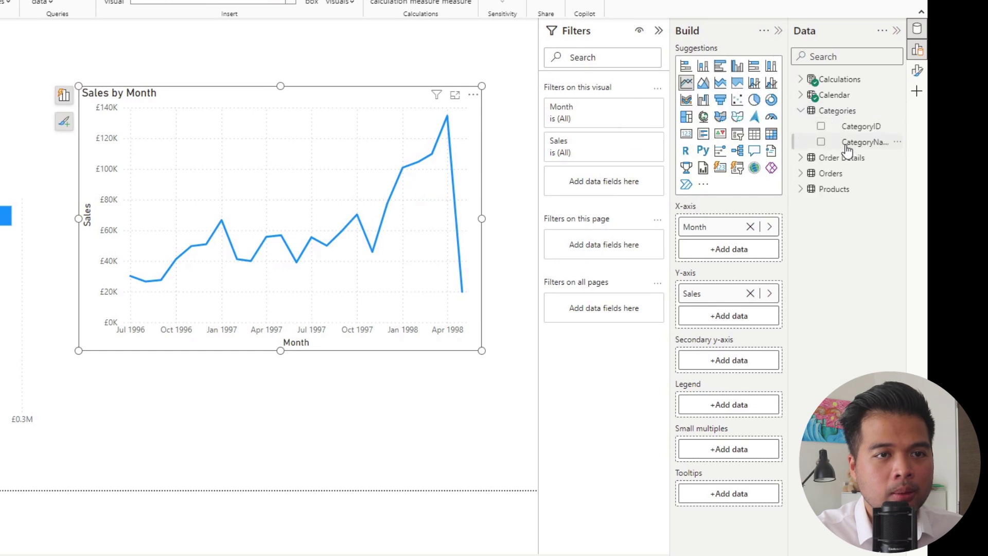
left_click(821, 142)
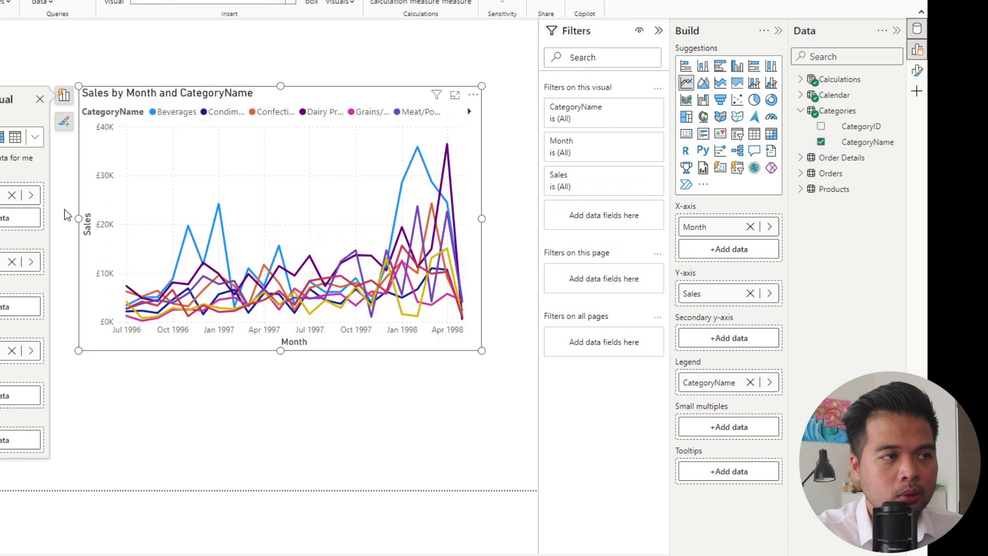
left_click_drag(78, 220, 52, 219)
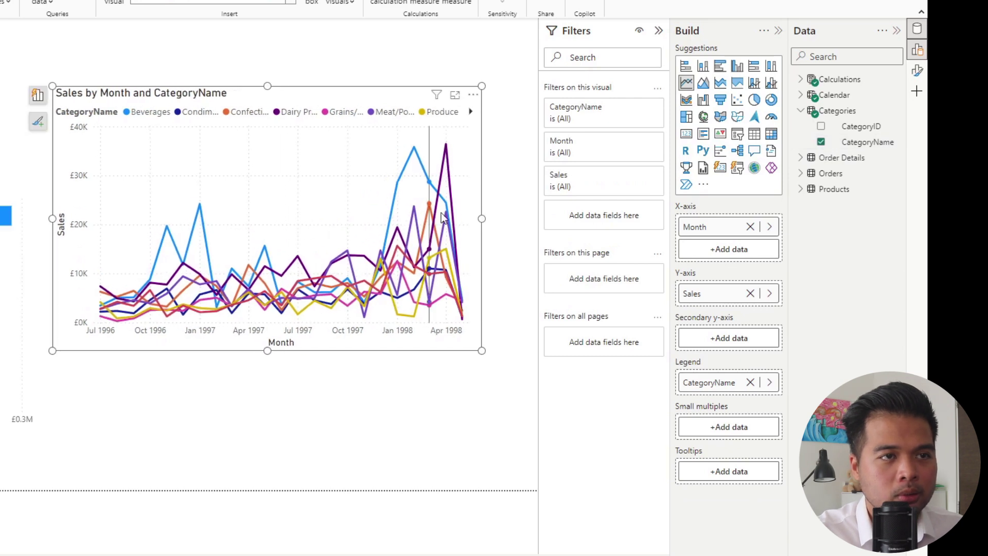
left_click_drag(484, 217, 514, 218)
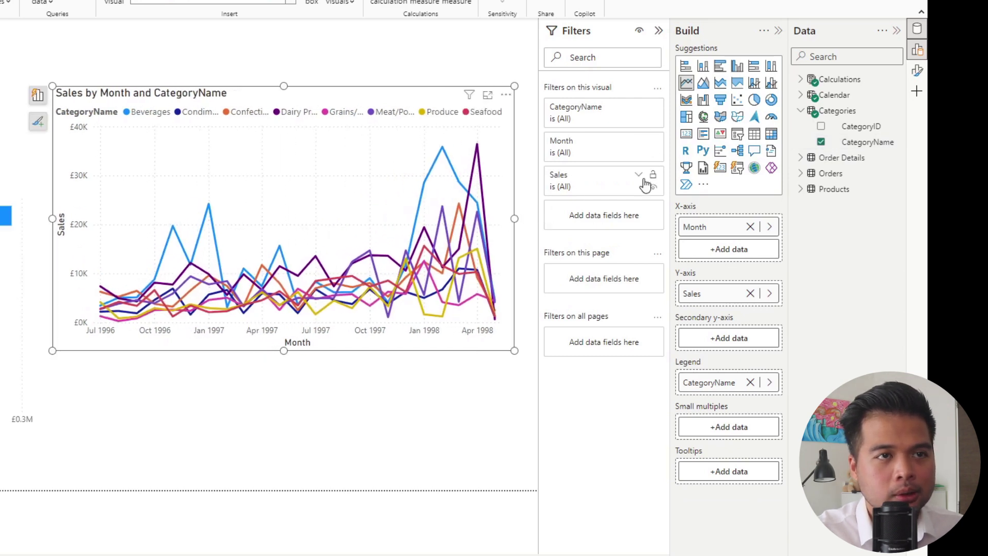
Step: Filter CategoryName to show only Beverages and Condiments
left_click(639, 108)
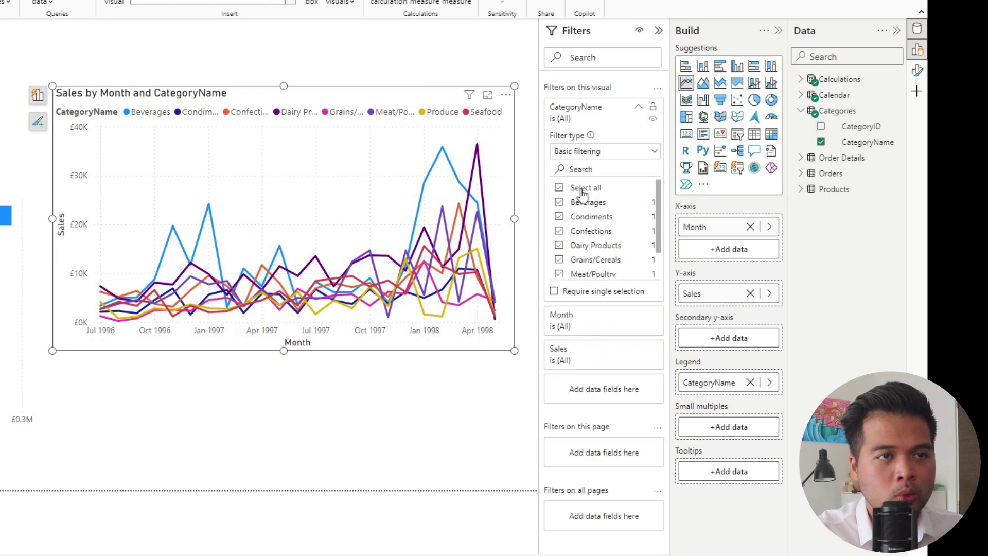
left_click(593, 205)
left_click(591, 216)
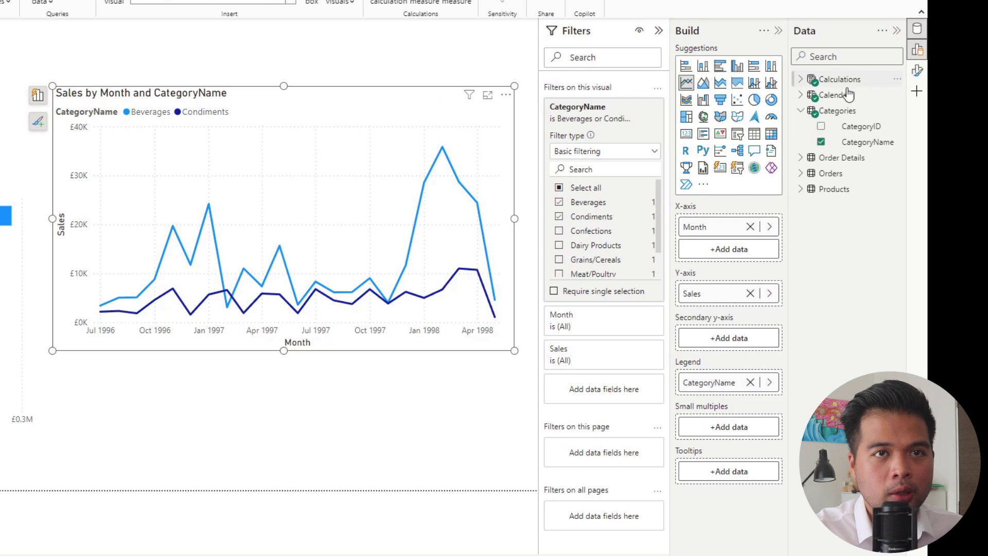
Step: Expand the Lines and Color settings in the chart's Format visual pane
left_click(918, 73)
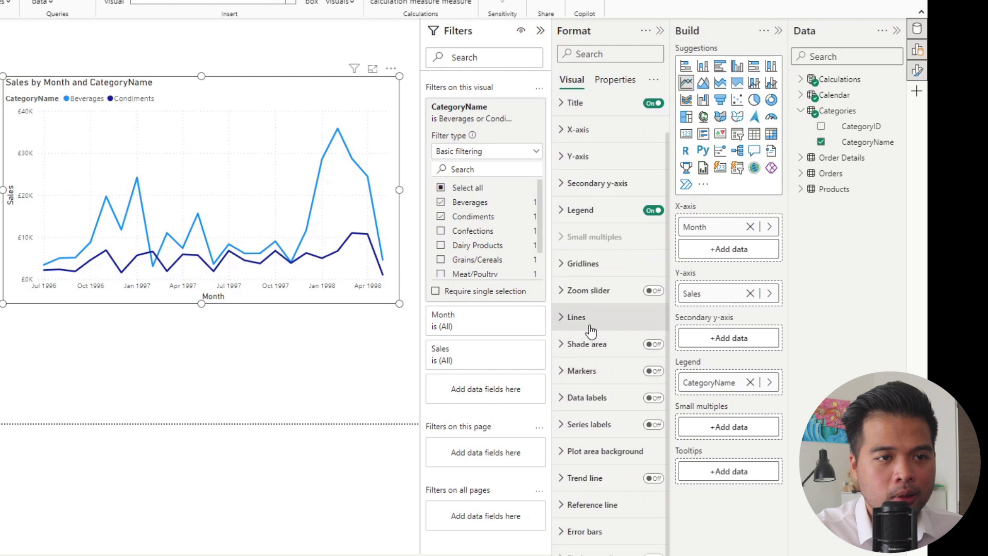
left_click(577, 317)
scroll(592, 361, "down", 3)
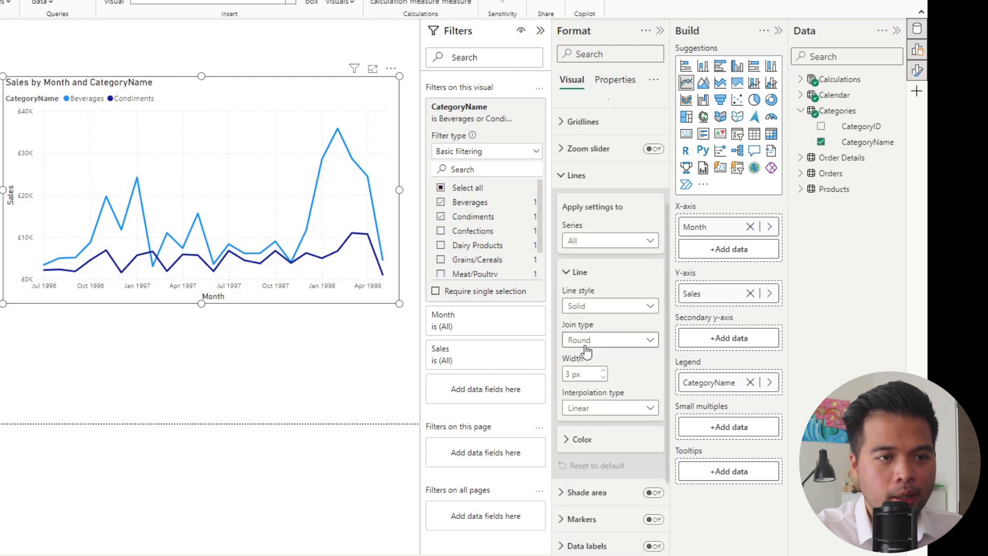
left_click(584, 439)
scroll(612, 437, "down", 3)
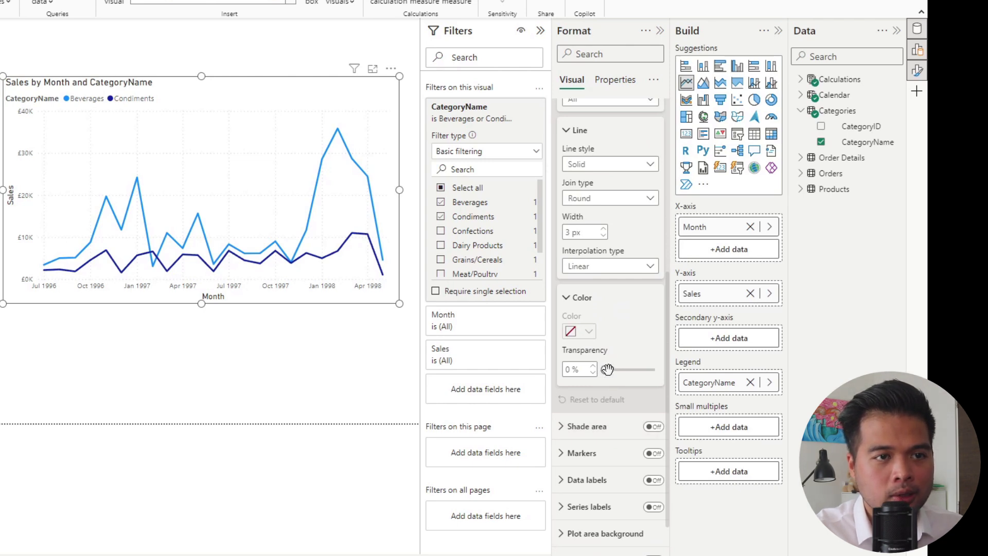
Step: Test line transparency, reset it to 0%, and apply the line settings to Beverages only
left_click_drag(607, 370, 633, 371)
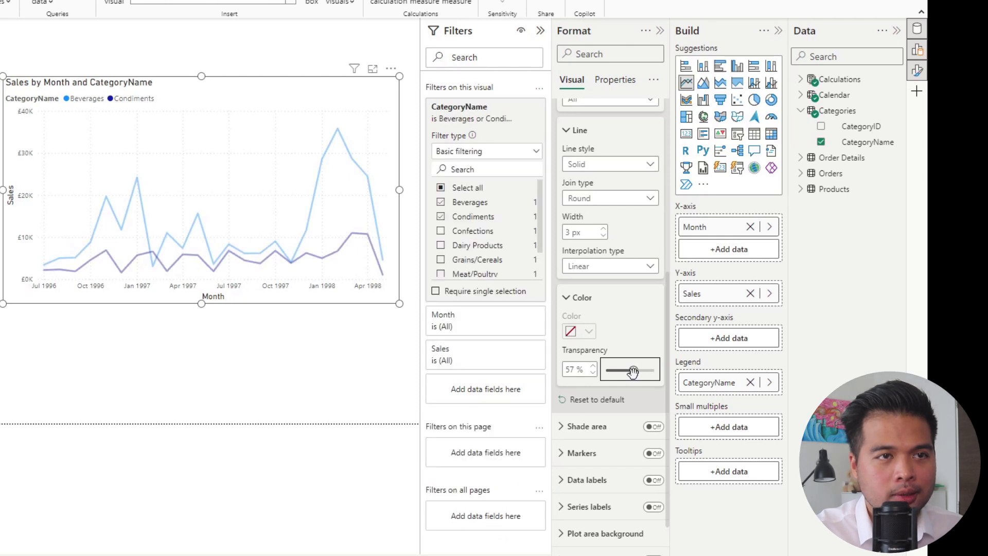
scroll(630, 360, "up", 2)
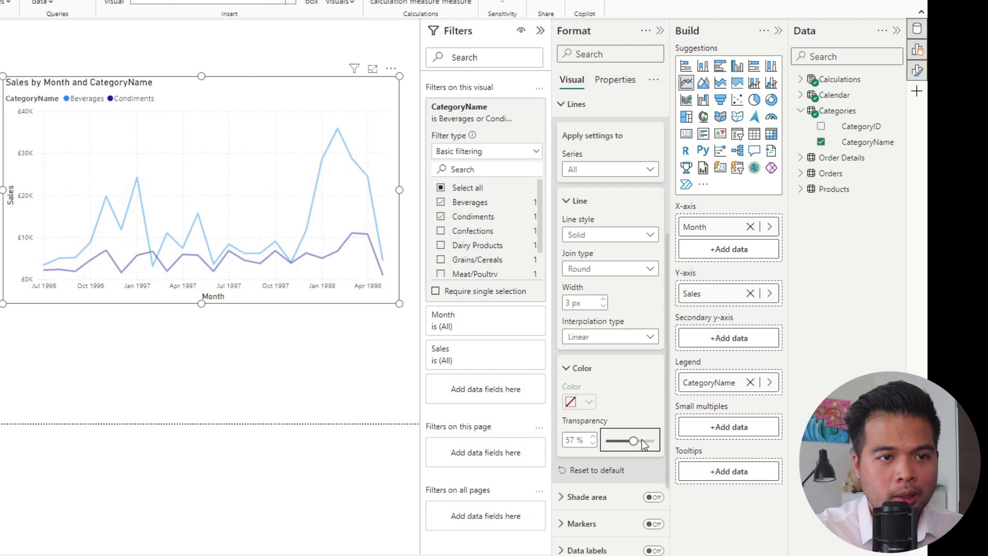
left_click_drag(634, 441, 603, 441)
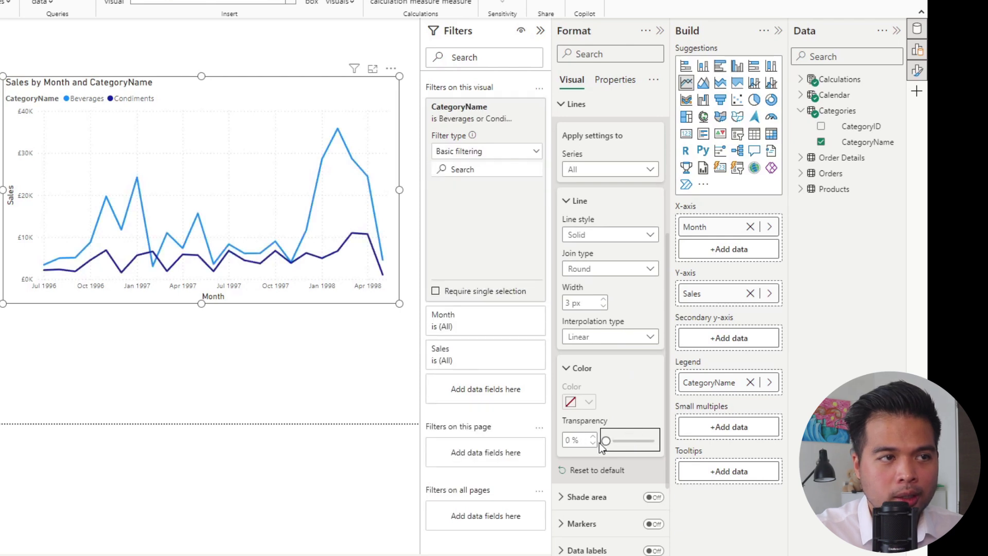
left_click(610, 169)
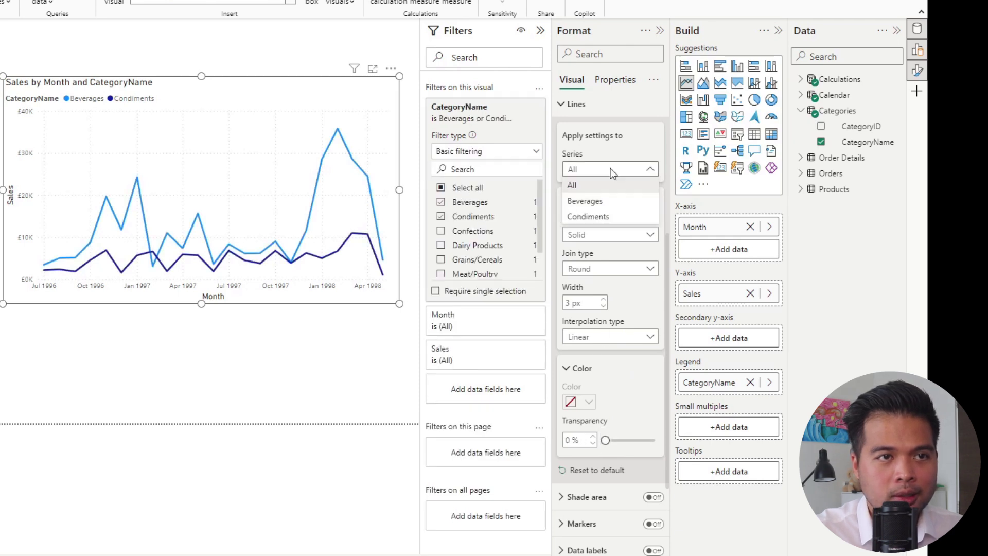
left_click(617, 202)
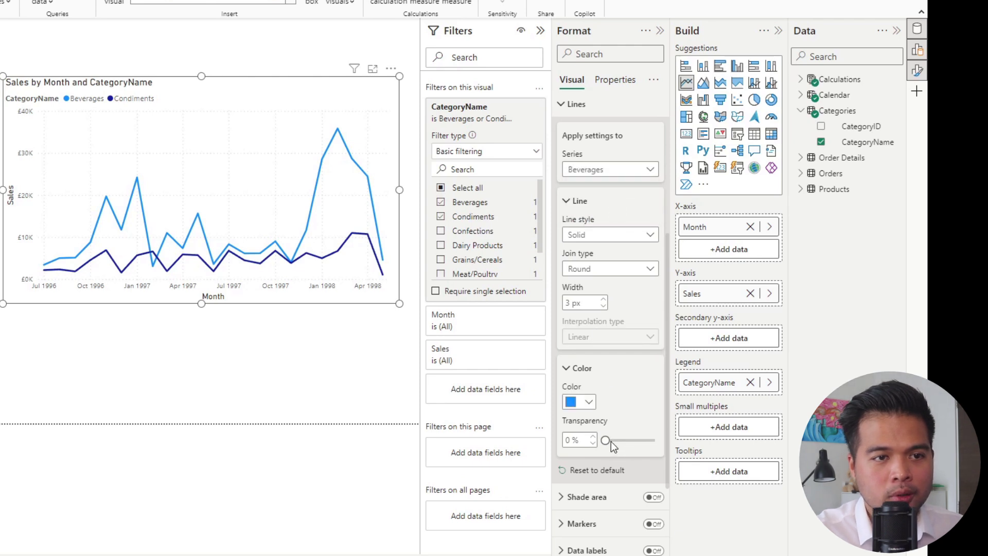
Step: Raise the Beverages line's transparency to 76%
left_click_drag(605, 440, 643, 439)
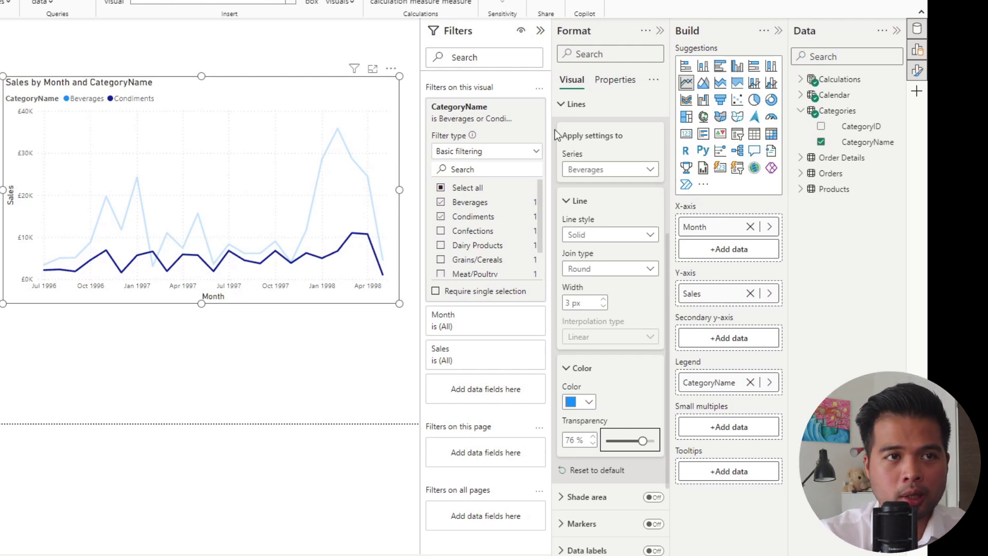
Step: Turn Shade area on at 53% area transparency, keeping Match line color on
left_click(569, 110)
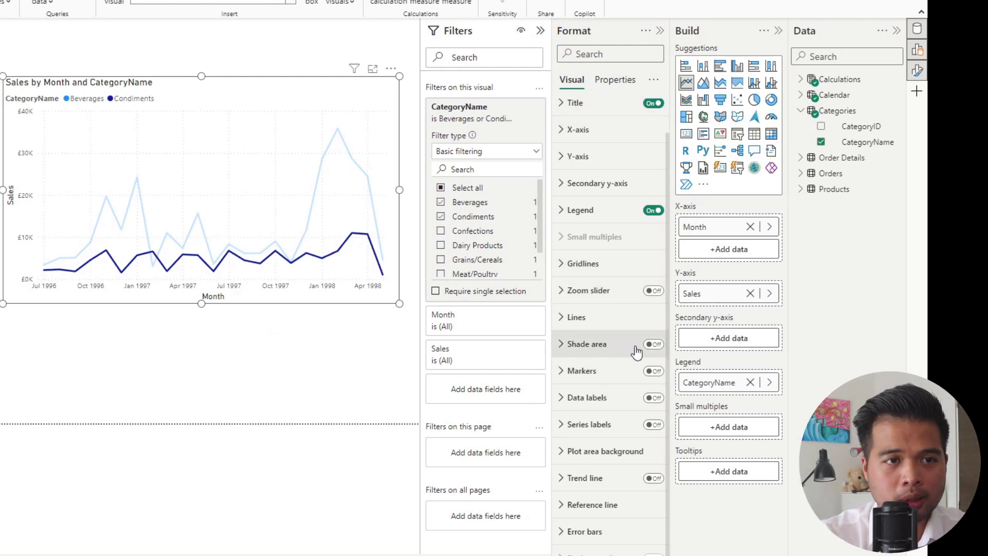
left_click(653, 345)
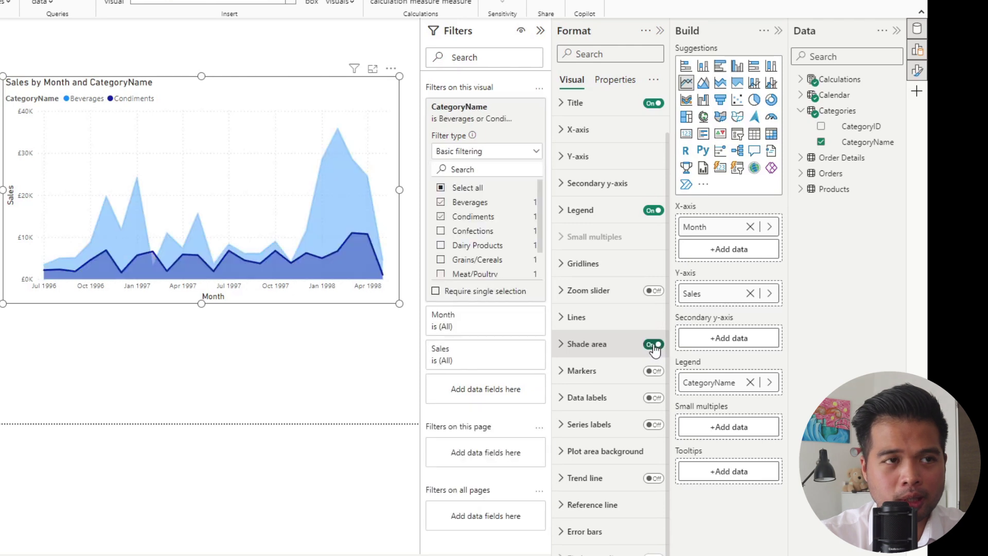
left_click(580, 355)
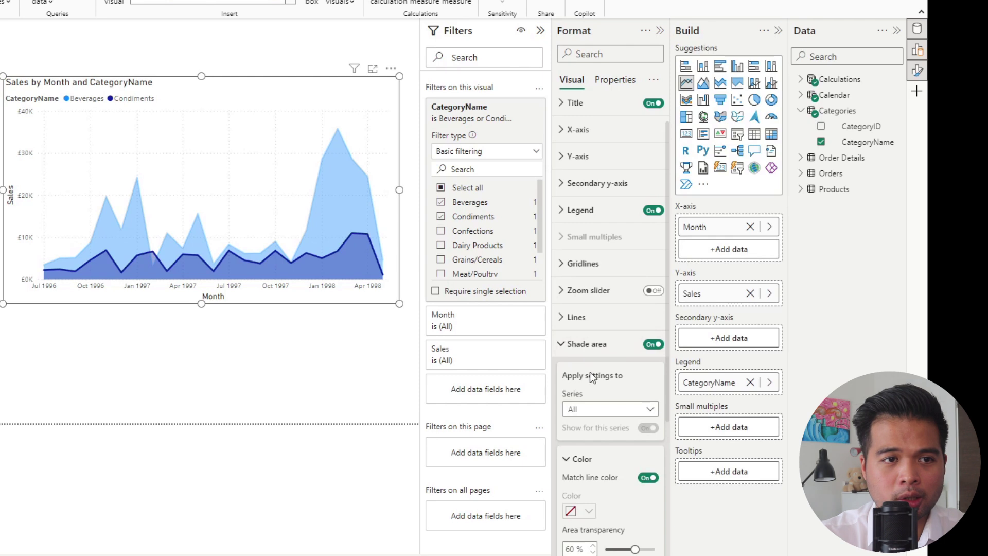
scroll(592, 377, "down", 3)
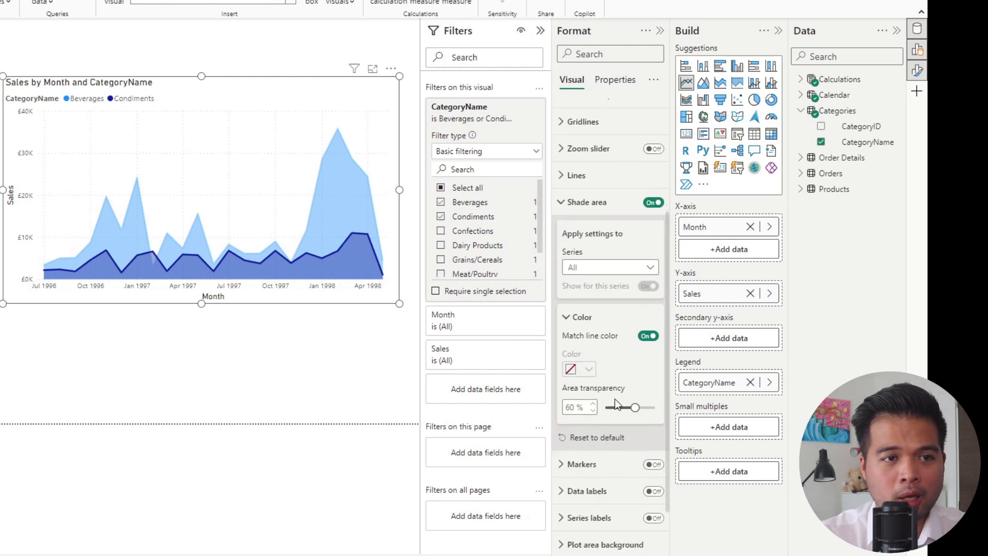
mouse_move(632, 406)
left_mouse_down()
mouse_move(620, 408)
mouse_move(631, 409)
left_mouse_up()
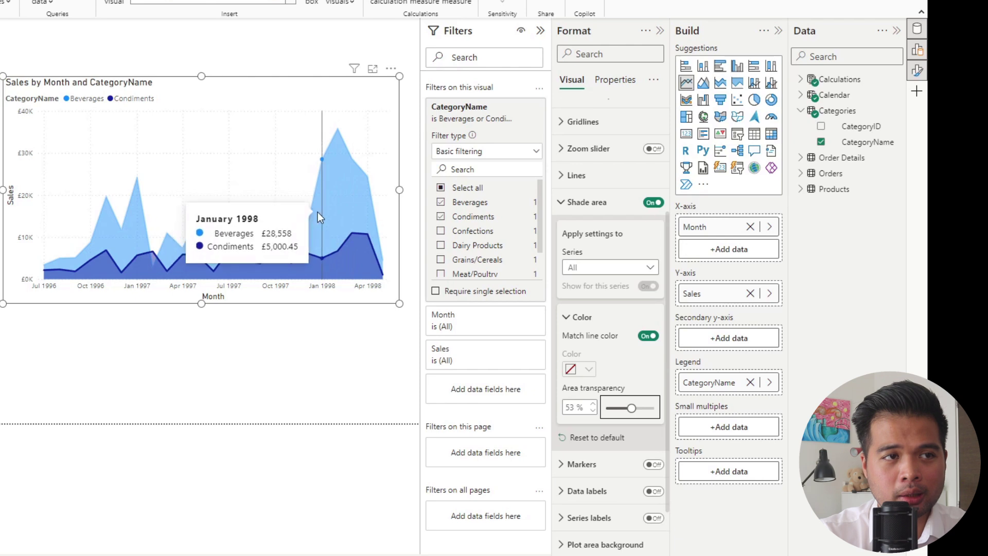
mouse_move(361, 201)
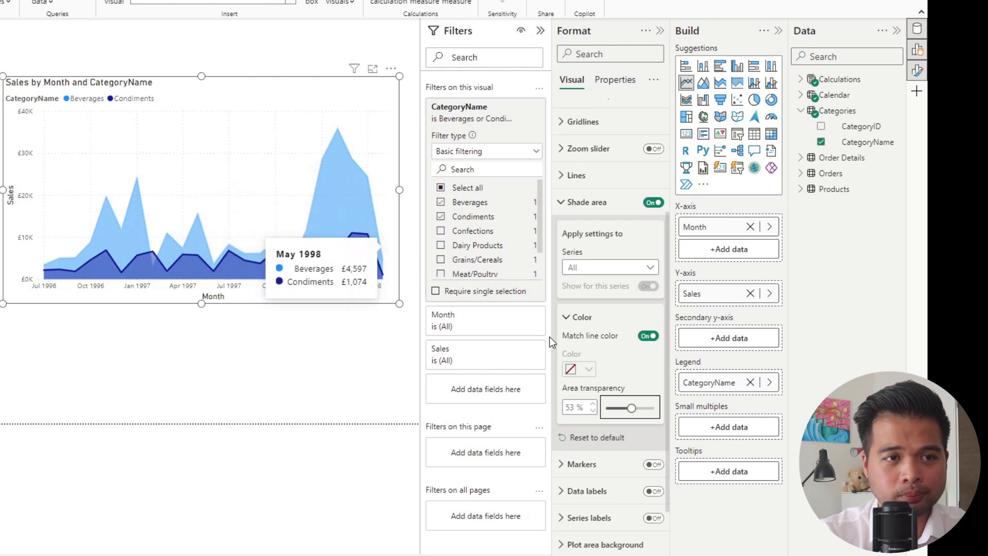
left_click(646, 337)
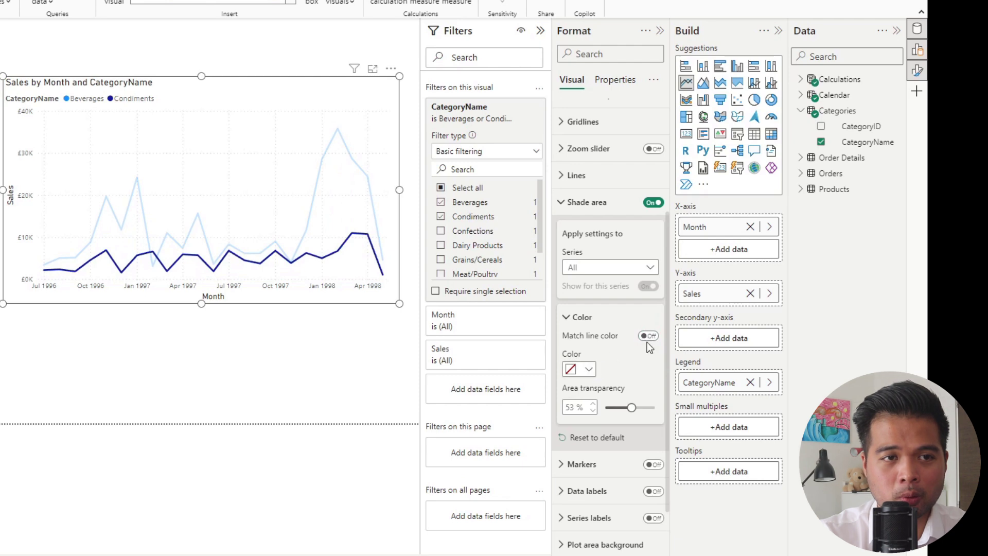
left_click(650, 339)
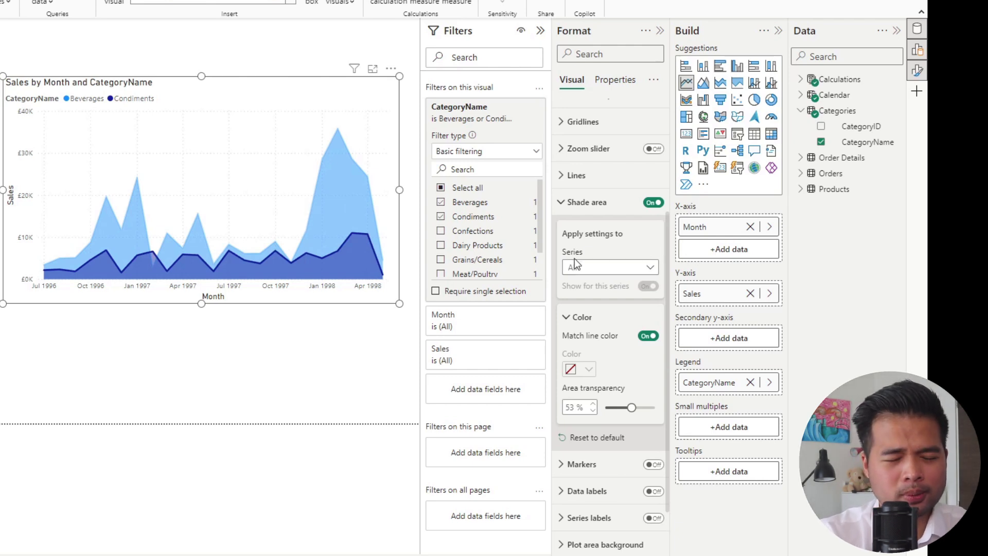
Step: Change the Beverages line colour to grey
left_click(608, 211)
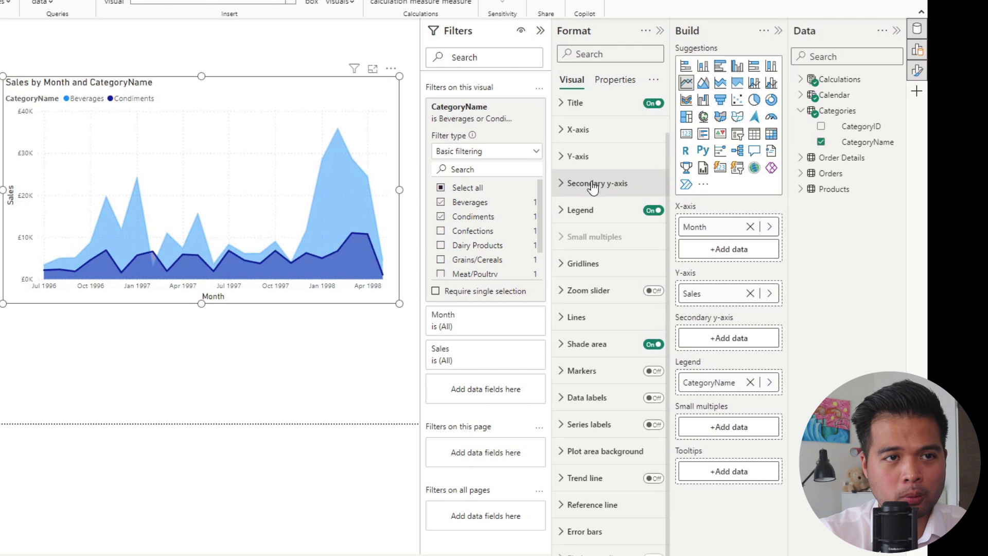
left_click(598, 332)
scroll(598, 334, "down", 3)
left_click(590, 473)
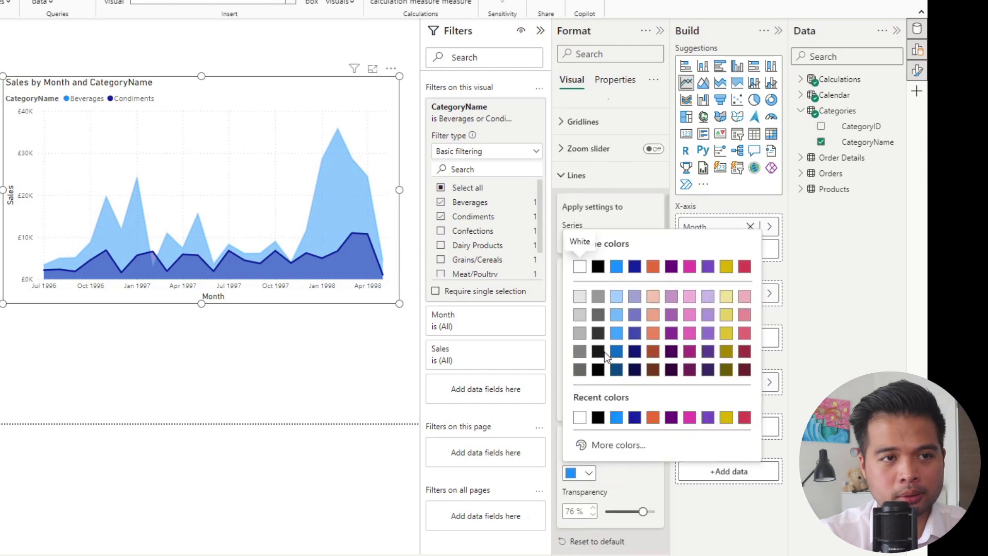
left_click(598, 297)
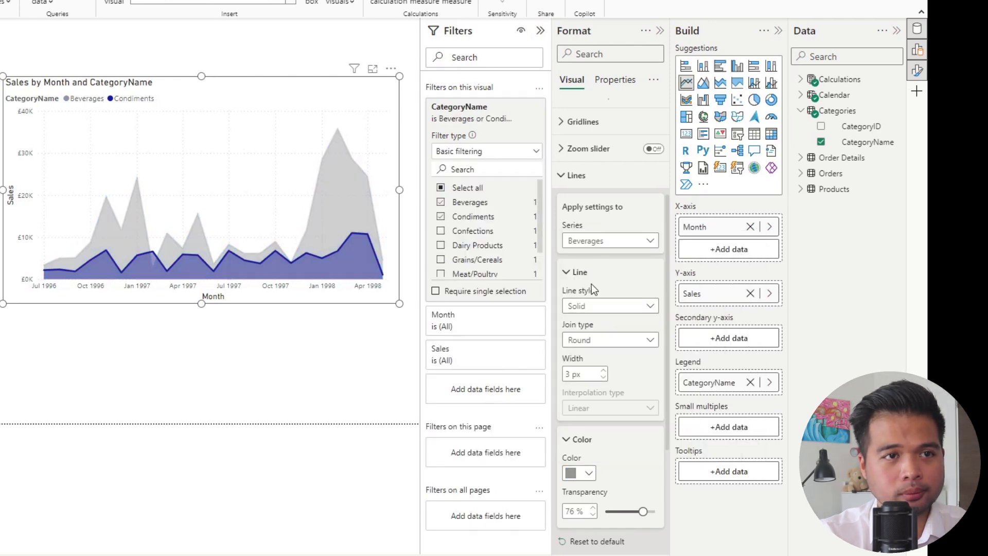
left_click(579, 176)
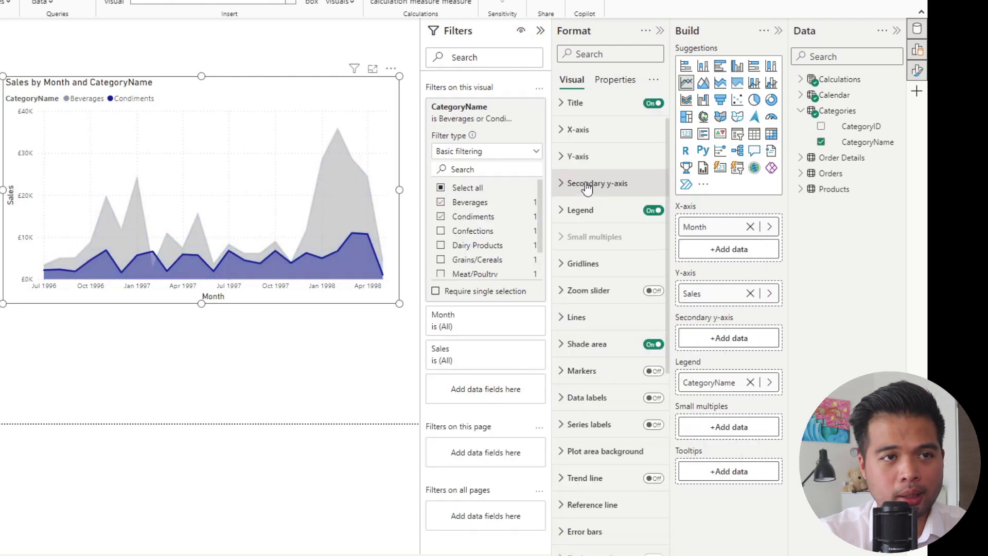
Step: Turn off shading for the Condiments series, then return the shade settings to Beverages
left_click(587, 344)
left_click(607, 174)
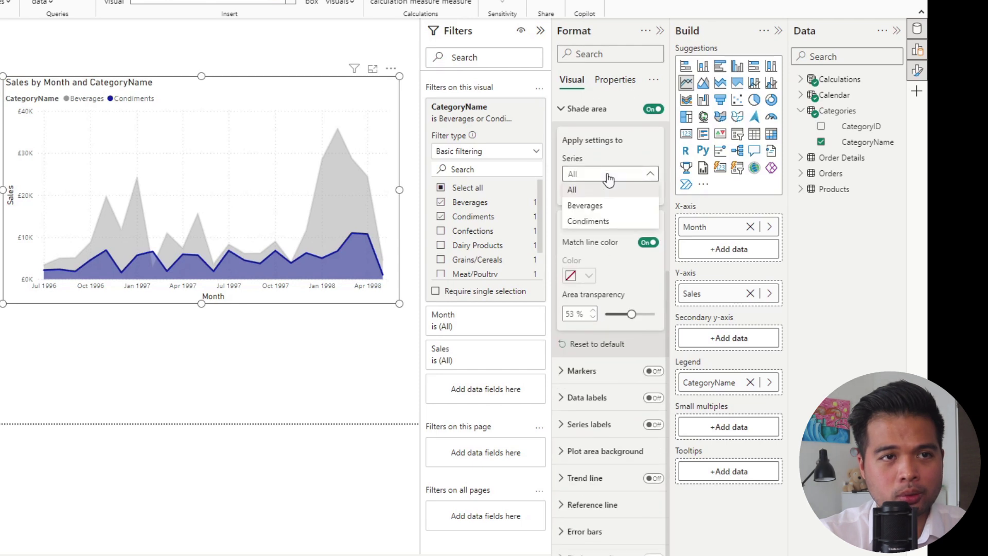
left_click(607, 174)
left_click(605, 177)
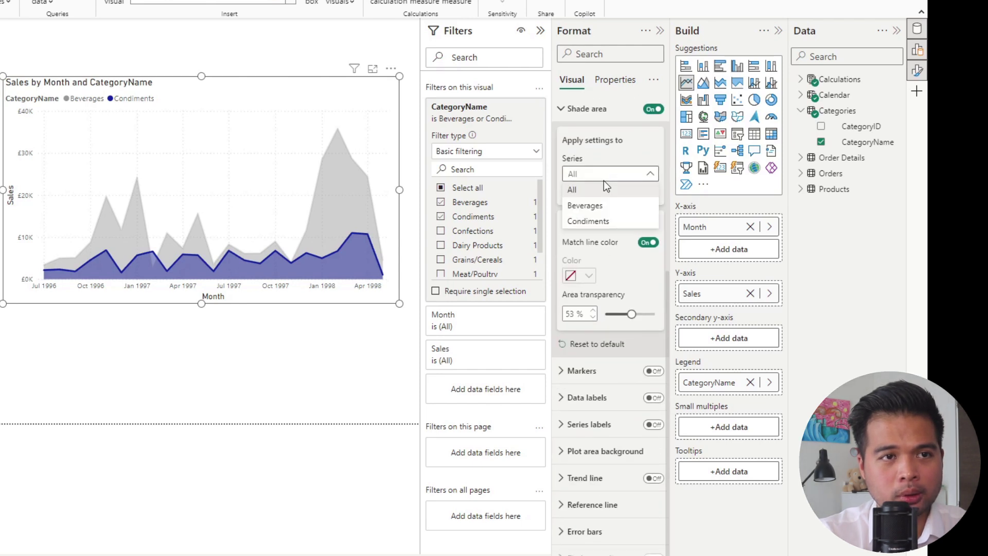
left_click(600, 221)
left_click(651, 113)
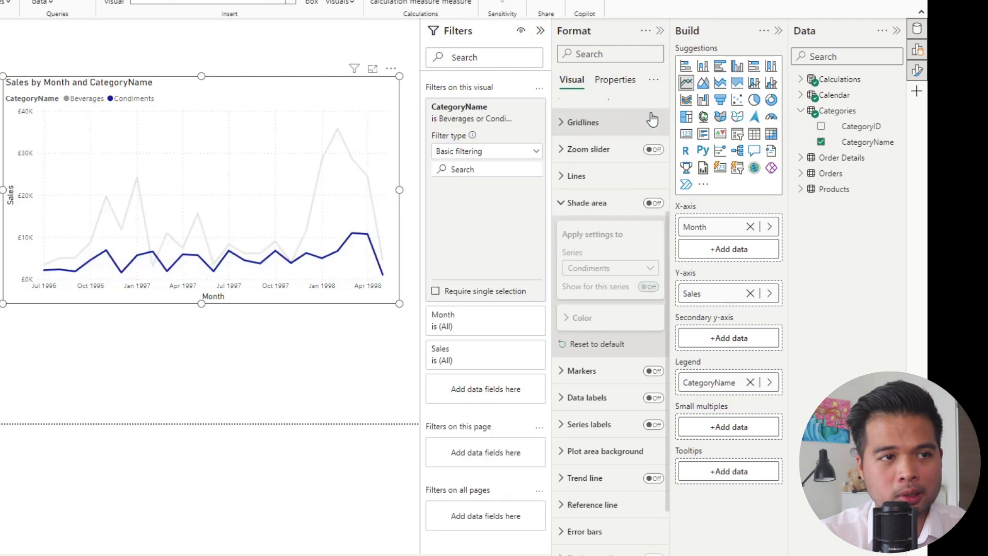
left_click(653, 203)
left_click(613, 268)
left_click(613, 267)
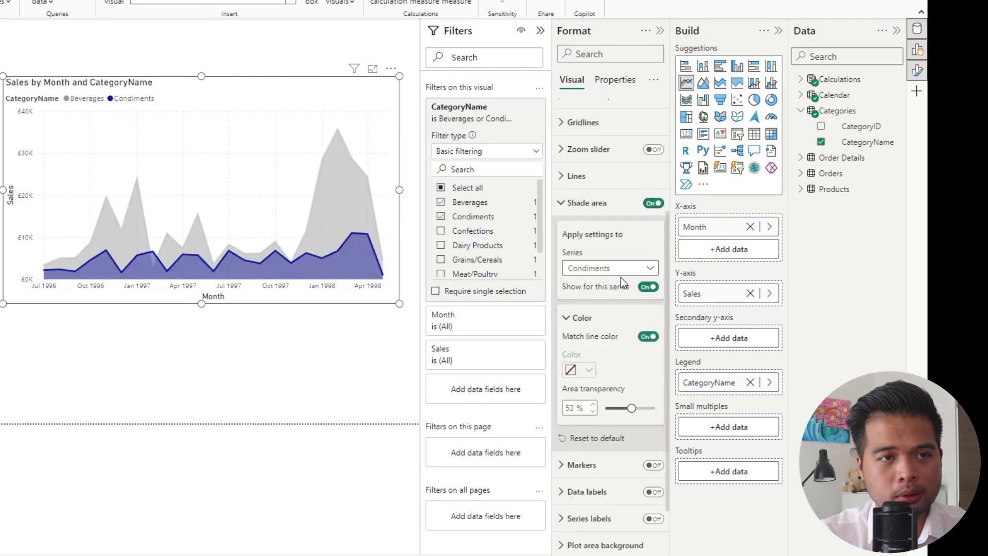
left_click(649, 288)
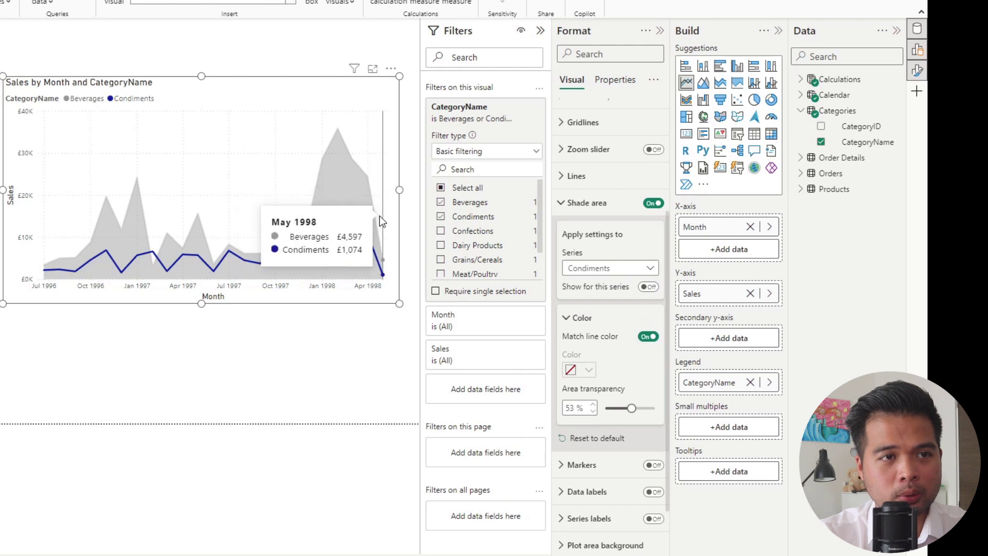
left_click(609, 268)
left_click(582, 297)
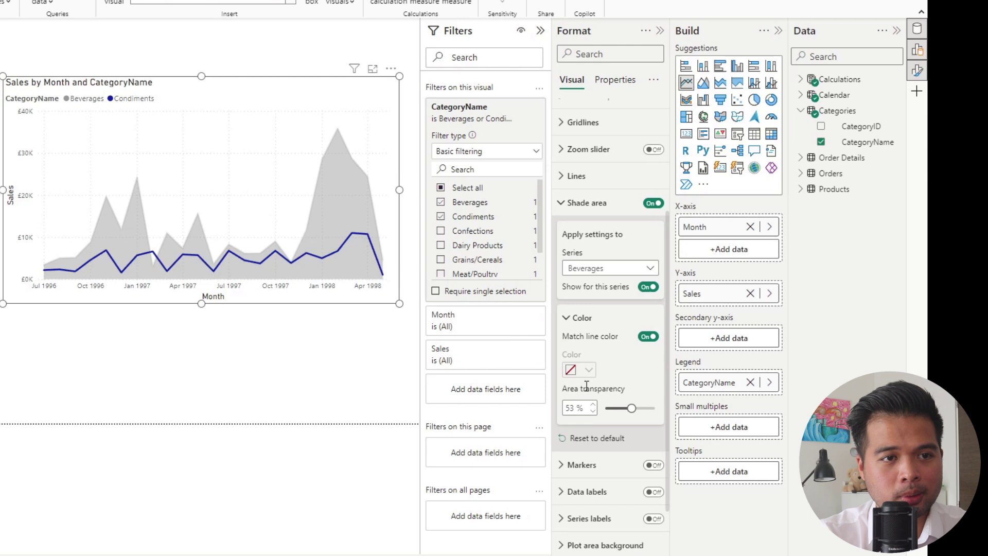
Step: Raise the Beverages shaded area's transparency to about 84% and reselect the line chart
left_click_drag(632, 408, 647, 407)
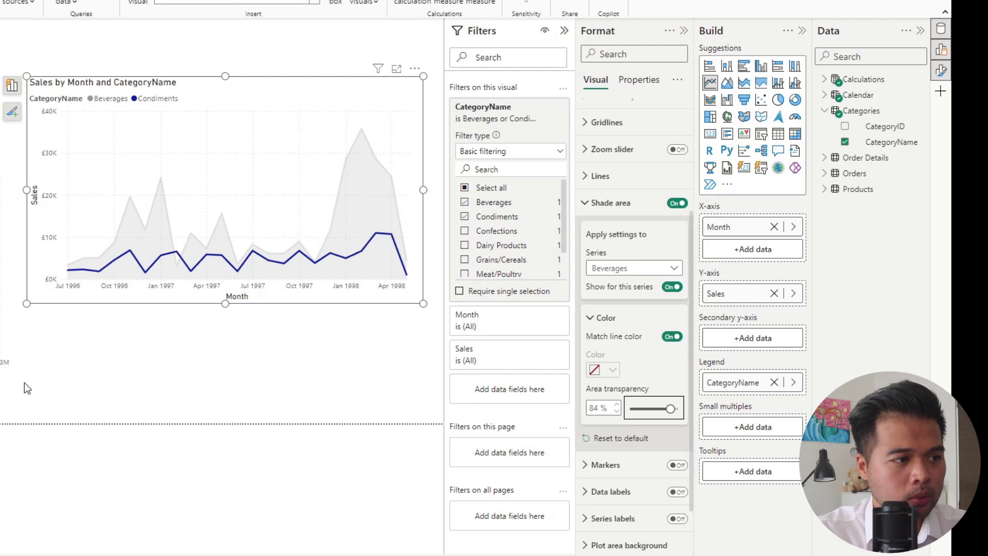
key("Delete")
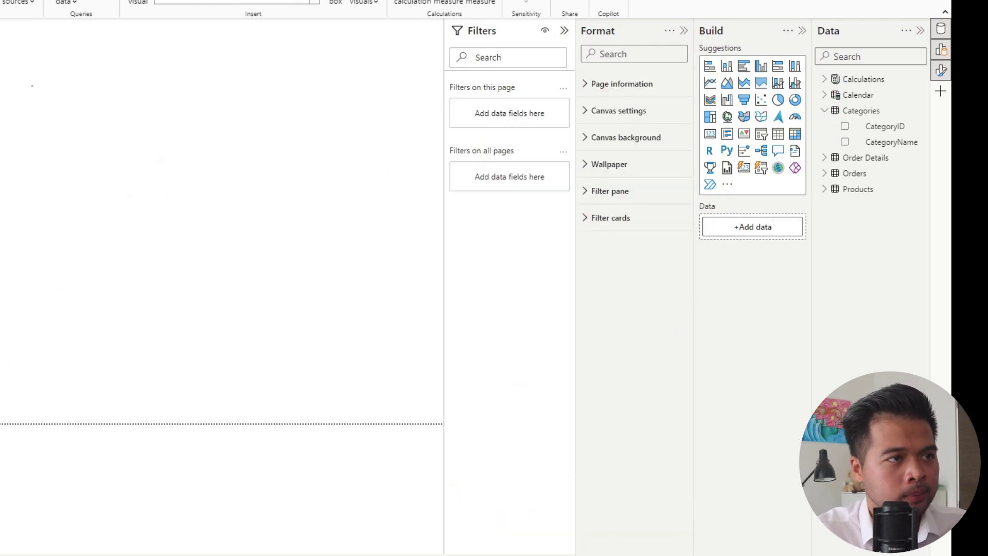
key("ctrl+z")
left_click(73, 156)
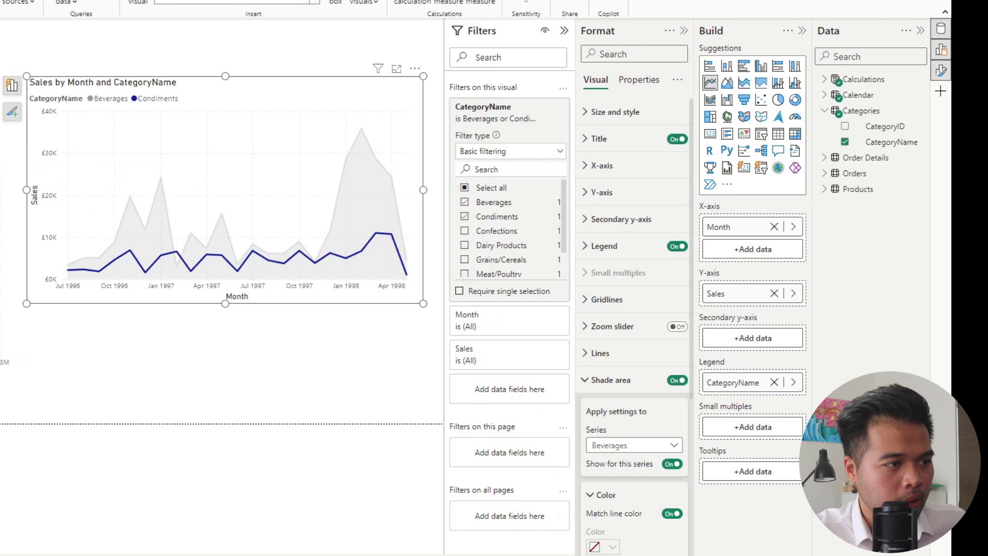
key("Delete")
key("ctrl+z")
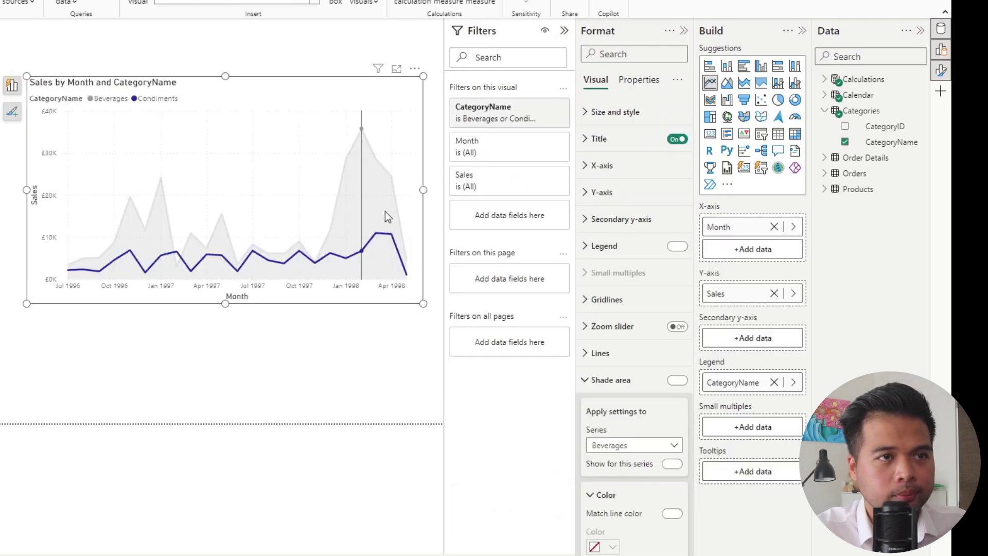
Step: Remove CategoryName from the legend and filters, and nudge the chart slightly left
left_click(774, 382)
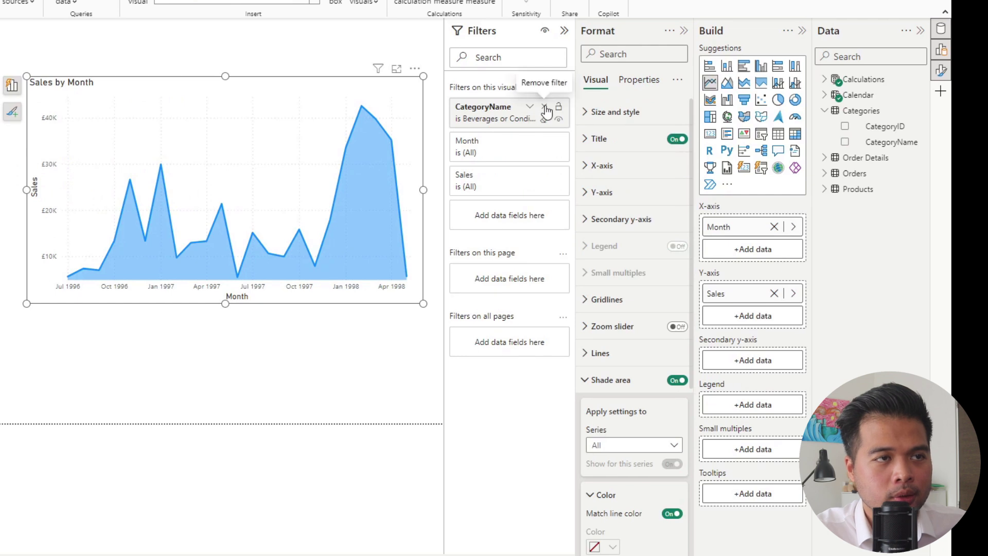
left_click(544, 107)
left_click_drag(265, 90, 245, 91)
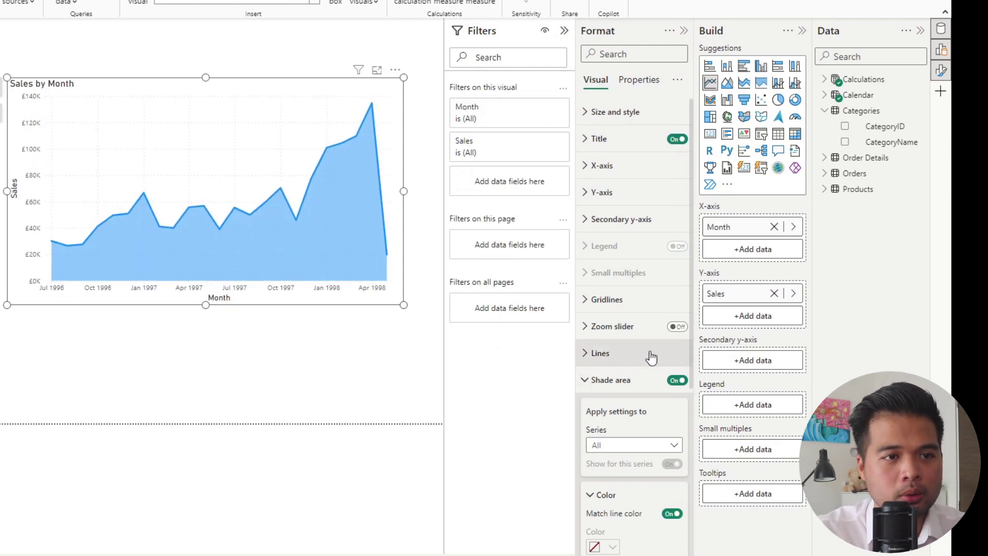
Step: Turn Shade area off and set the line's interpolation type to Smooth
left_click(676, 381)
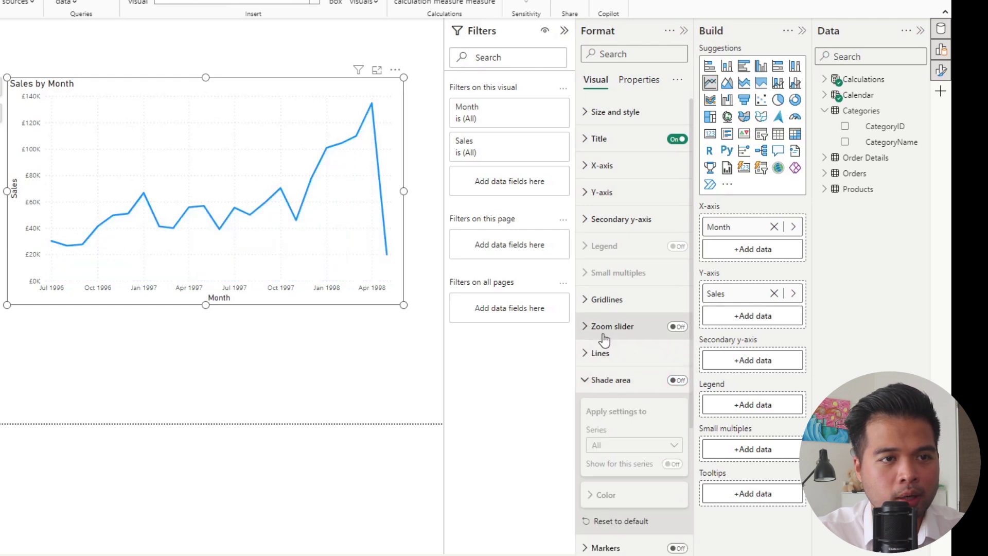
left_click(604, 383)
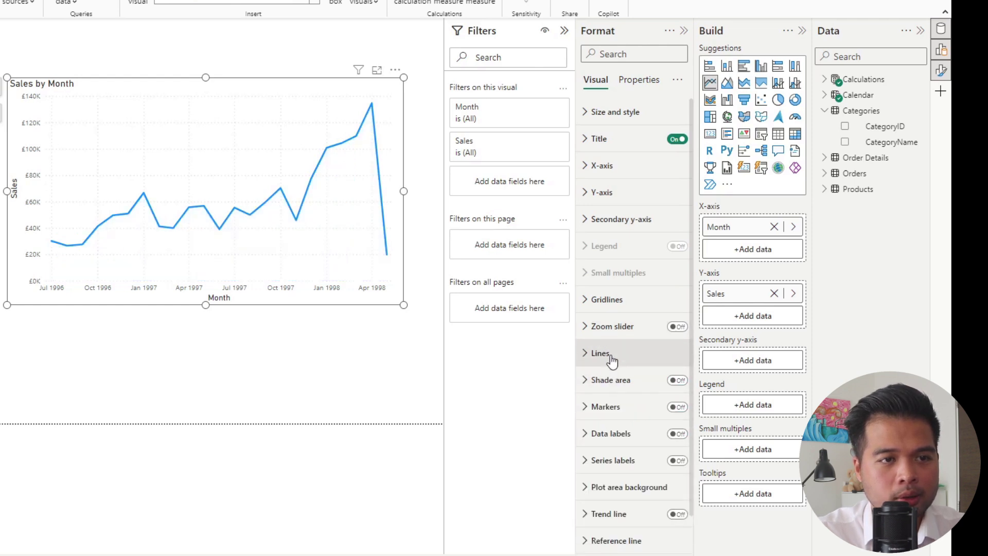
left_click(601, 353)
scroll(630, 414, "down", 4)
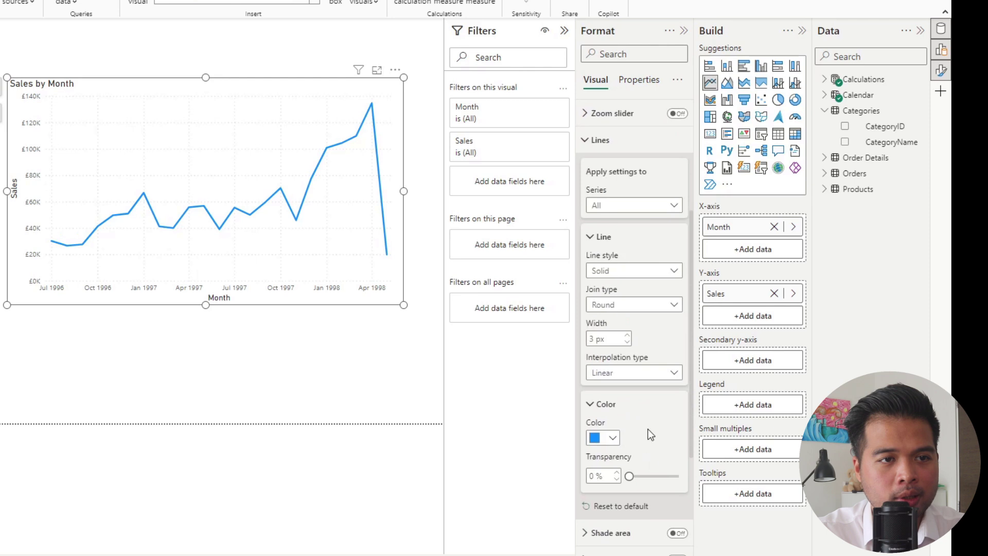
left_click(647, 374)
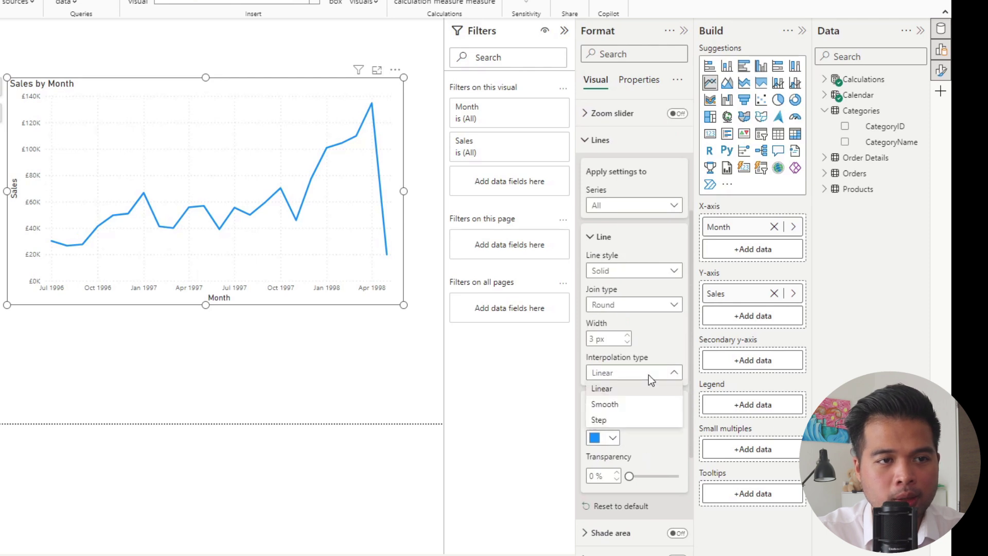
left_click(622, 406)
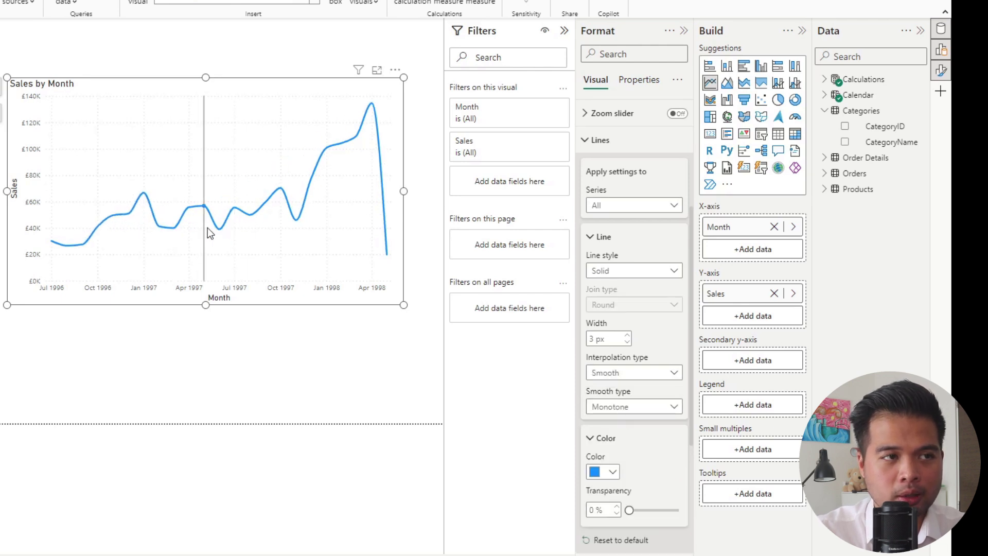
mouse_move(195, 227)
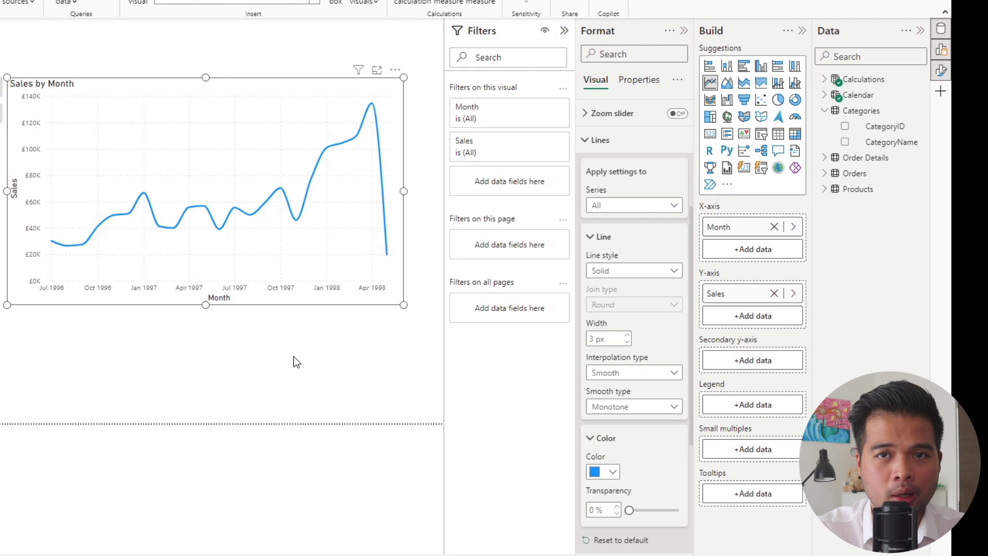
Step: Set the smooth type to Cardinal with a curve tension of 14%
left_click(638, 411)
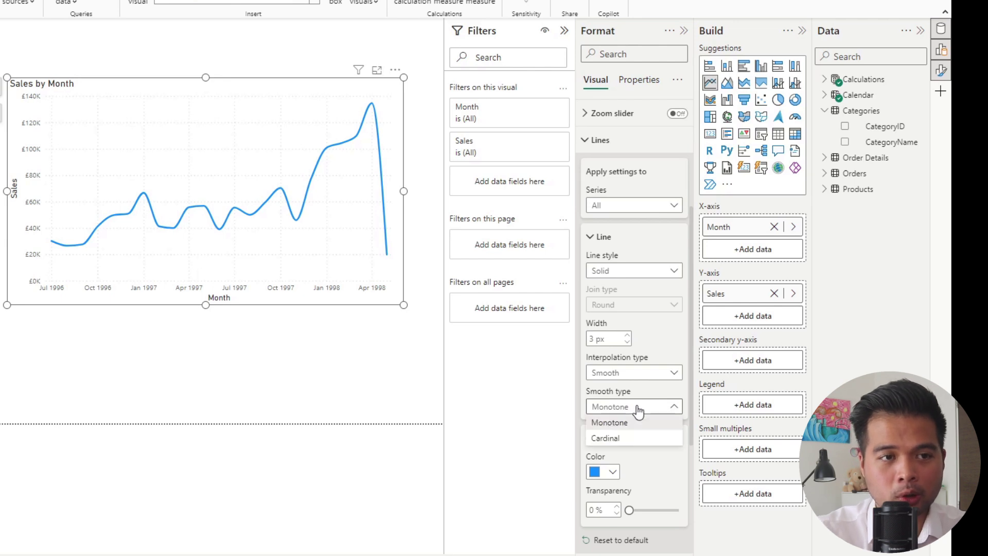
left_click(622, 438)
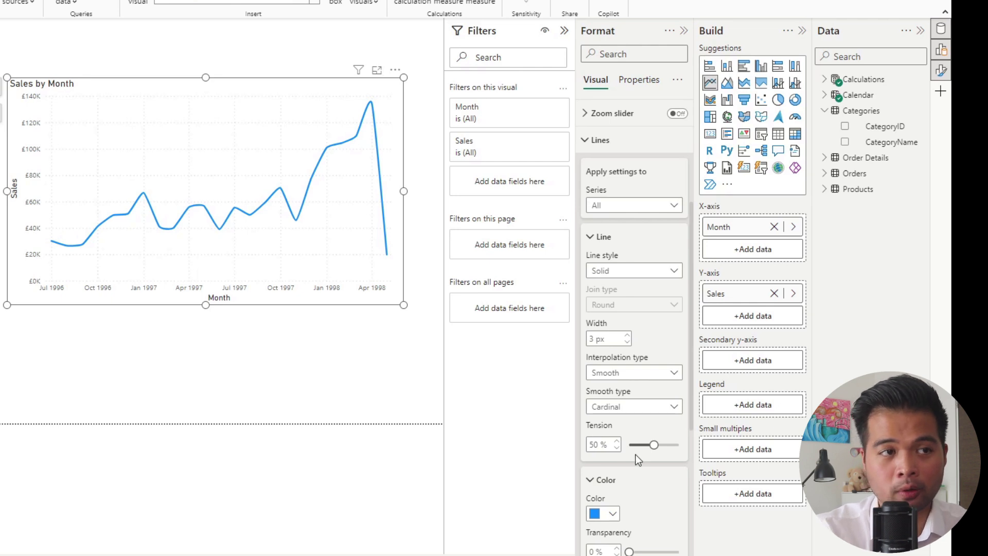
left_click_drag(653, 446, 632, 445)
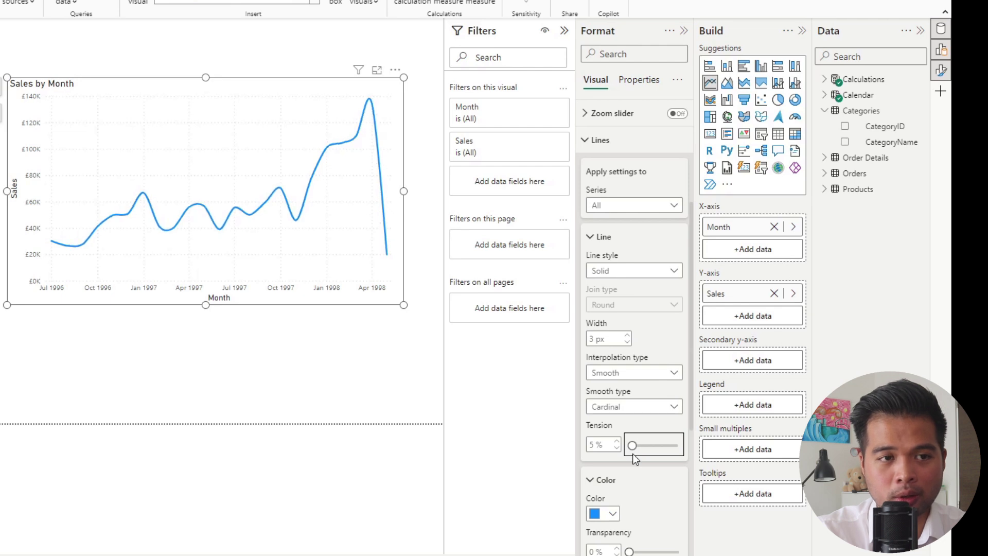
left_click_drag(632, 446, 638, 445)
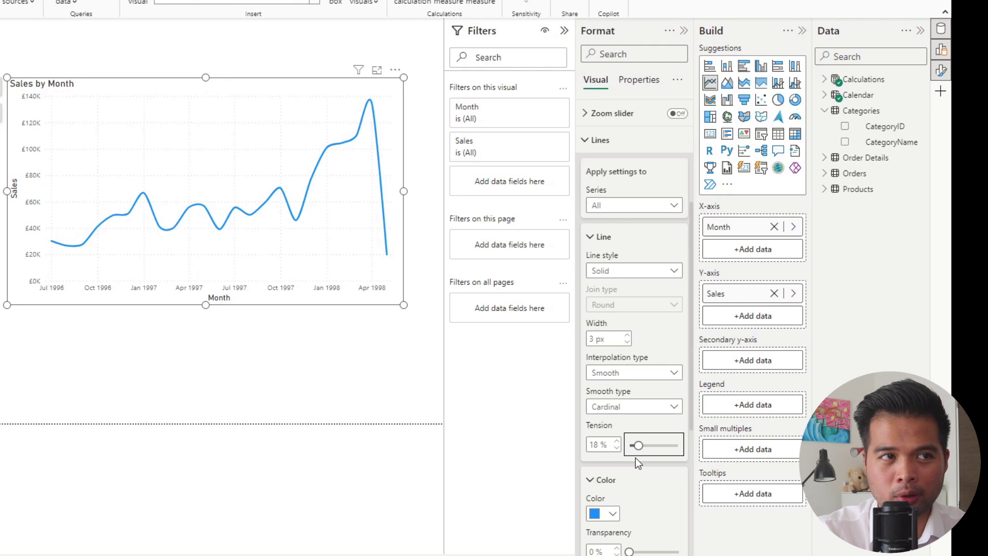
mouse_move(638, 445)
left_mouse_down()
mouse_move(672, 445)
mouse_move(636, 446)
left_mouse_up()
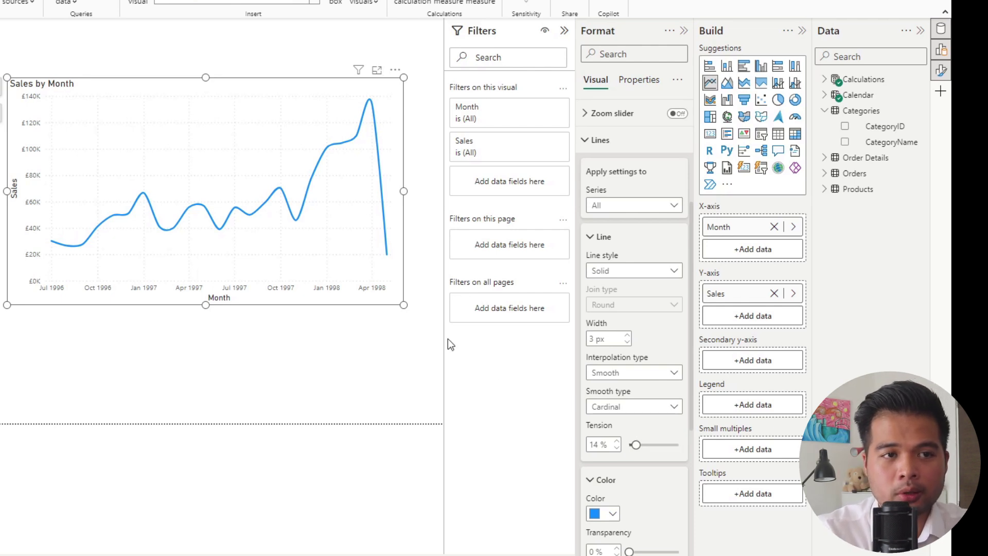
left_click(602, 372)
Step: Switch the line to Step interpolation with the step position set to Before
left_click(606, 419)
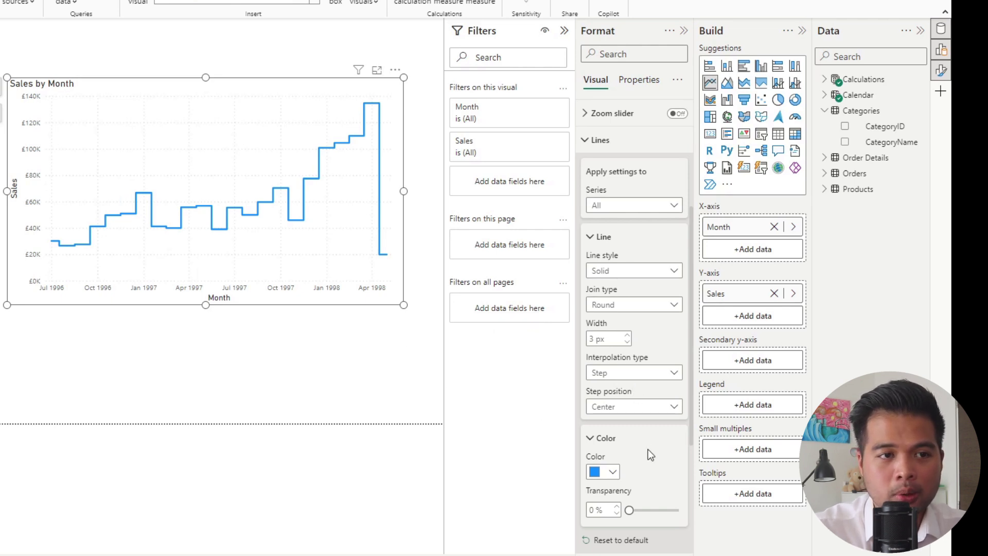
scroll(653, 429, "down", 1)
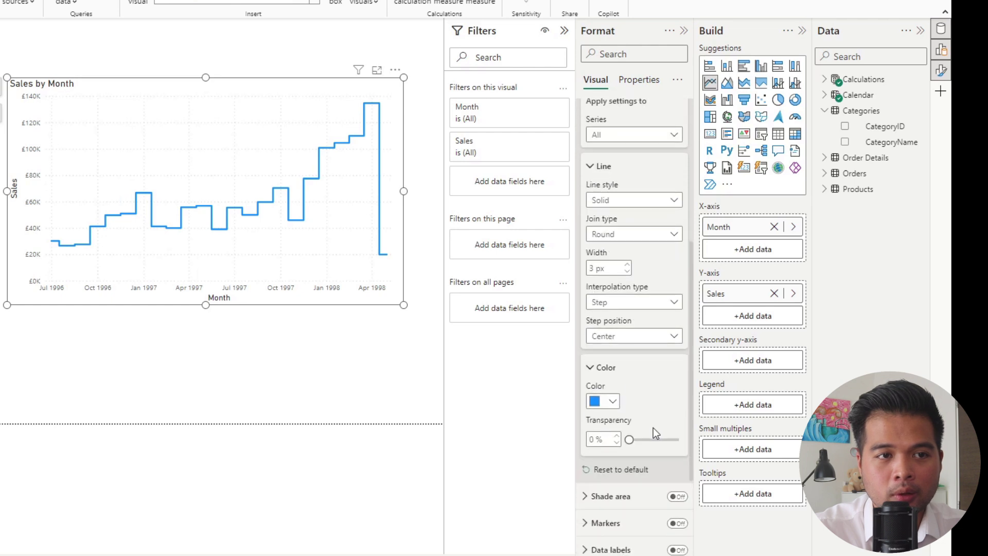
left_click(634, 342)
left_click(622, 357)
Step: Try the Center and After step positions, ending on Center
left_click(626, 335)
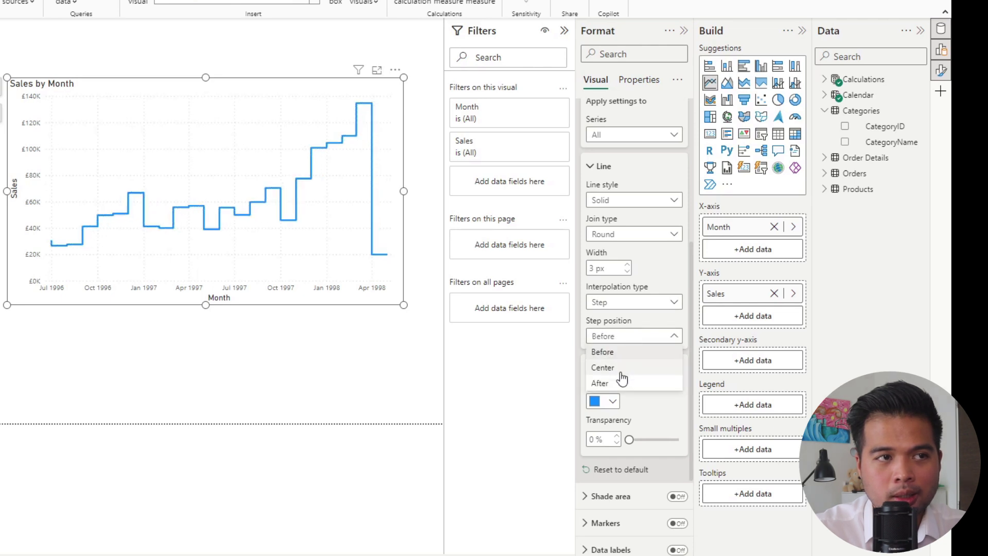
left_click(620, 371)
left_click(639, 337)
left_click(631, 382)
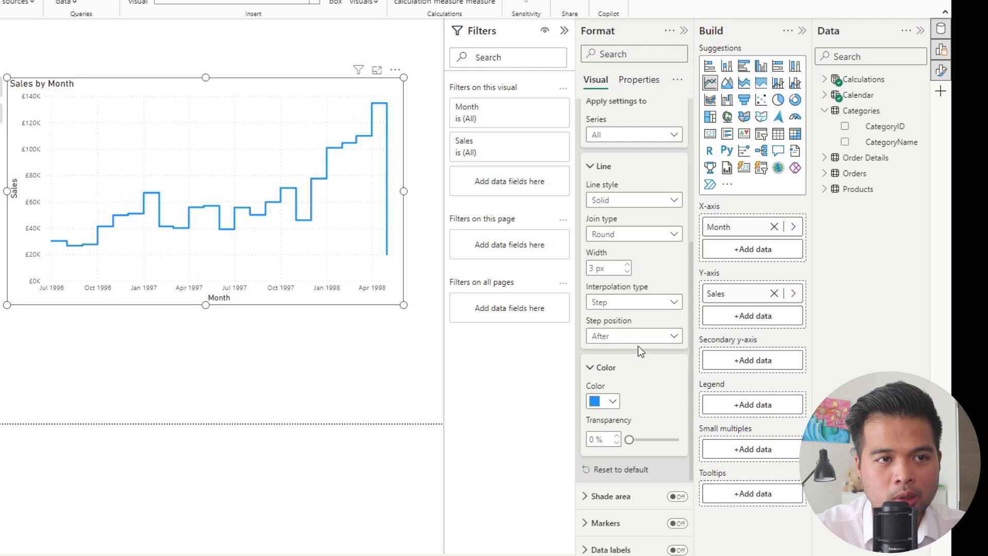
left_click(641, 337)
left_click(633, 371)
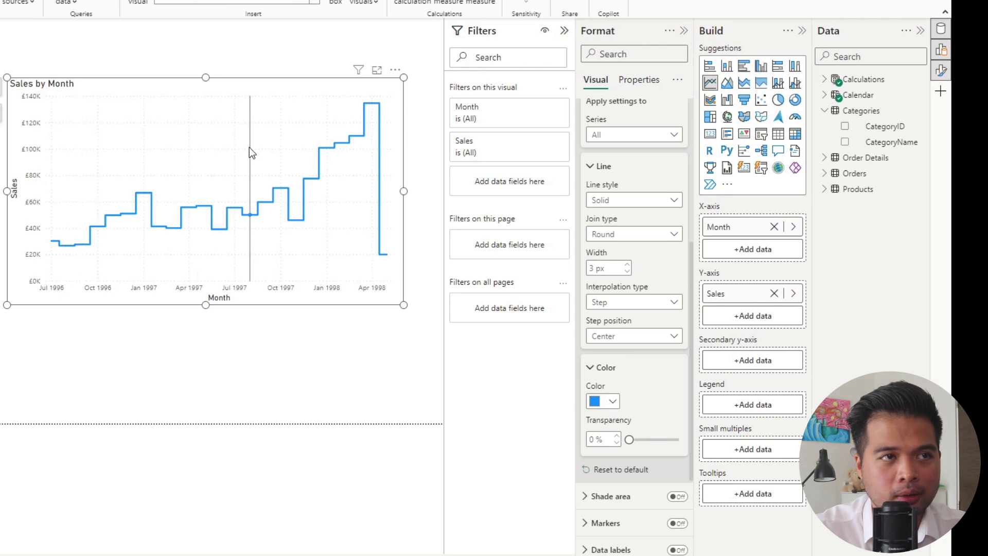
Step: Turn on markers at each data point of the step line
scroll(607, 369, "up", 4)
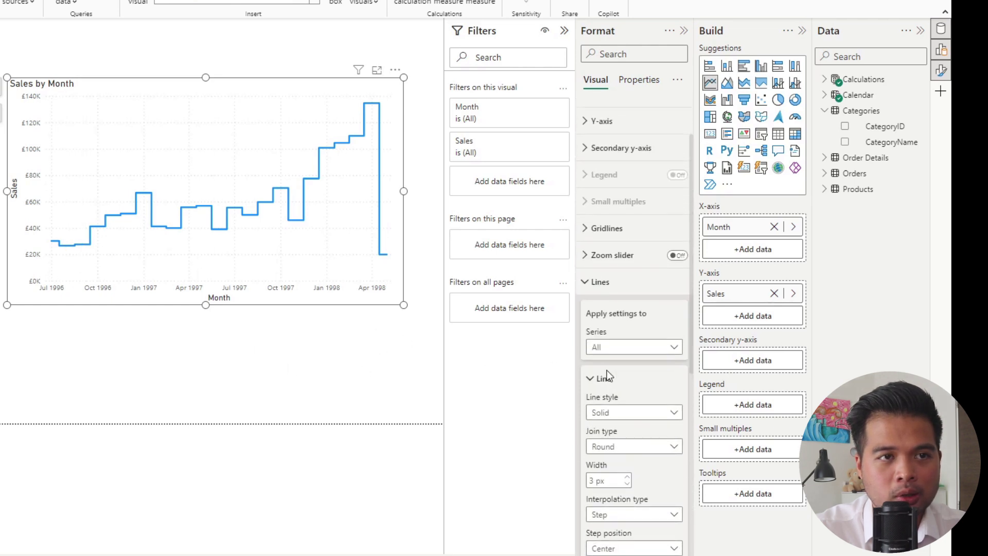
scroll(607, 369, "up", 1)
scroll(638, 309, "down", 5)
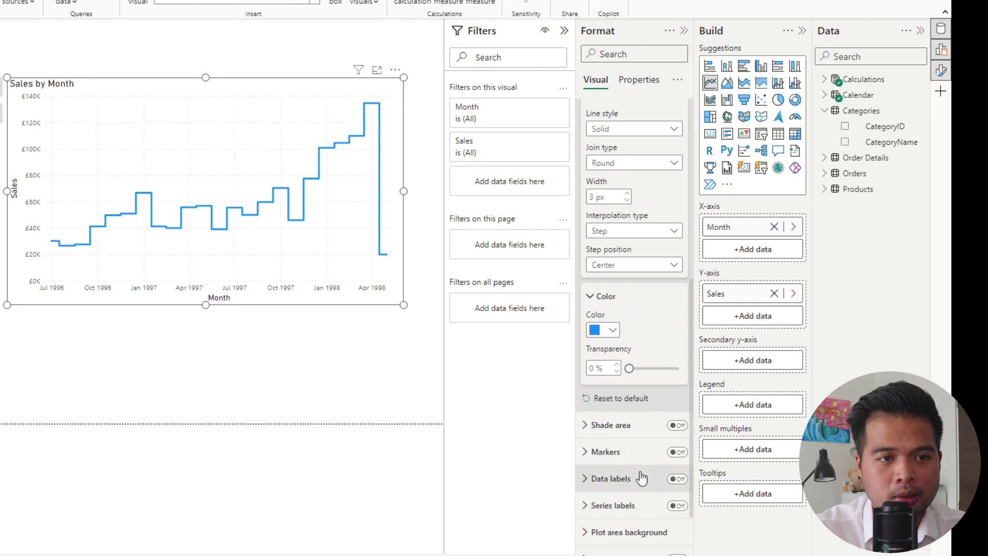
left_click(678, 453)
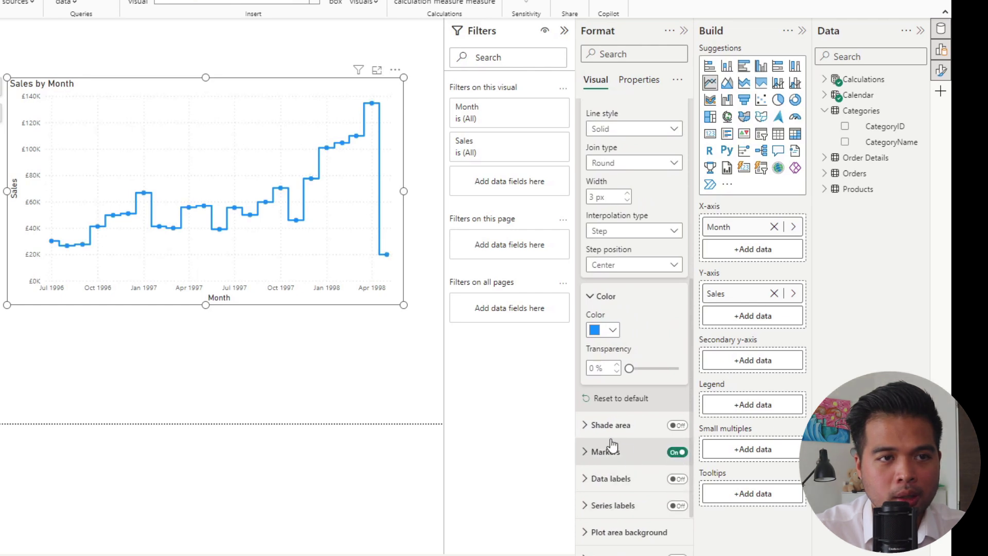
scroll(623, 447, "up", 4)
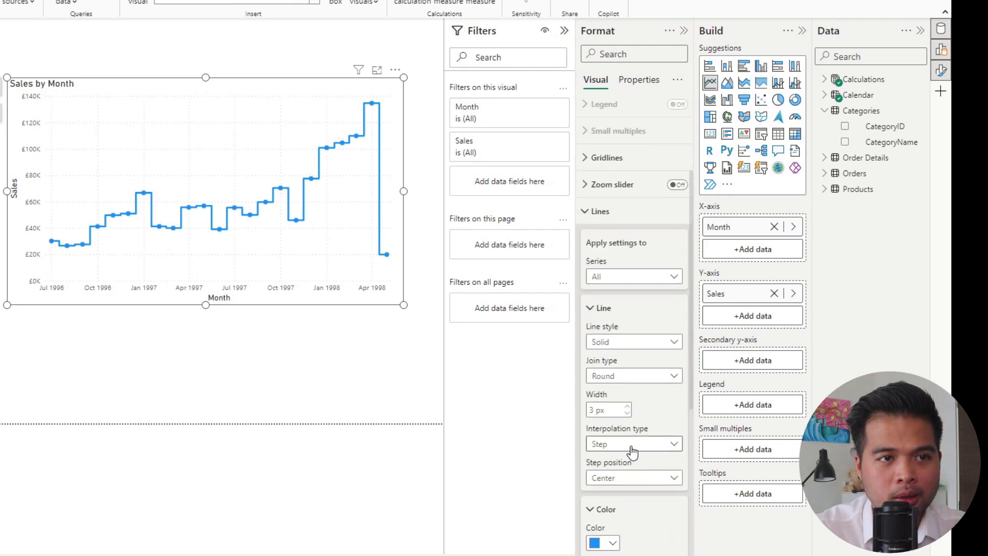
scroll(659, 422, "down", 2)
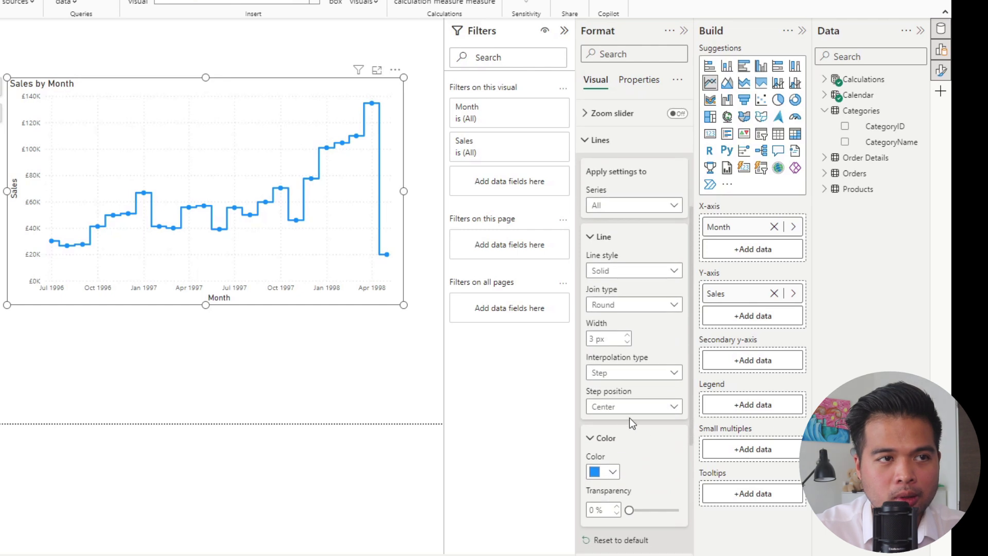
mouse_move(312, 181)
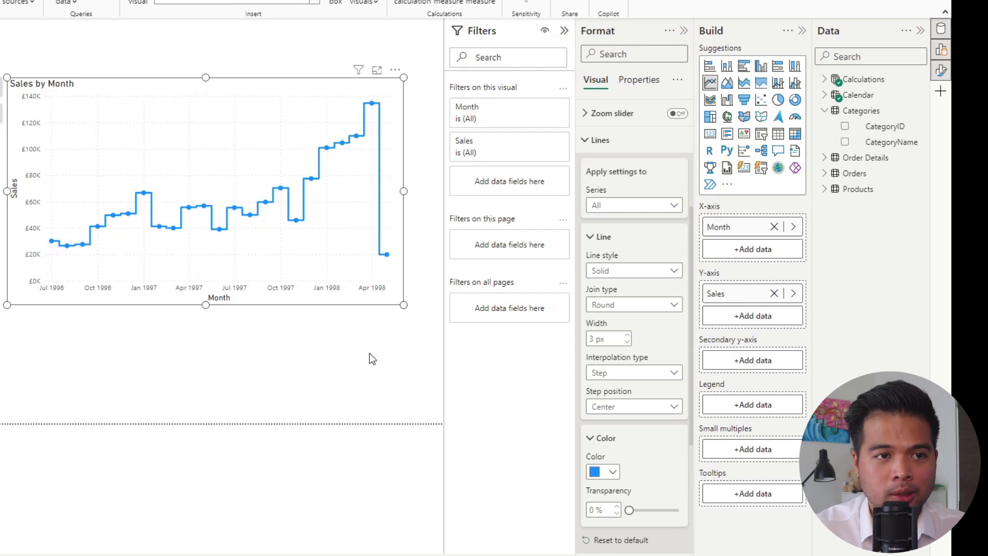
Step: Change the step position to Before, then to After
left_click(621, 407)
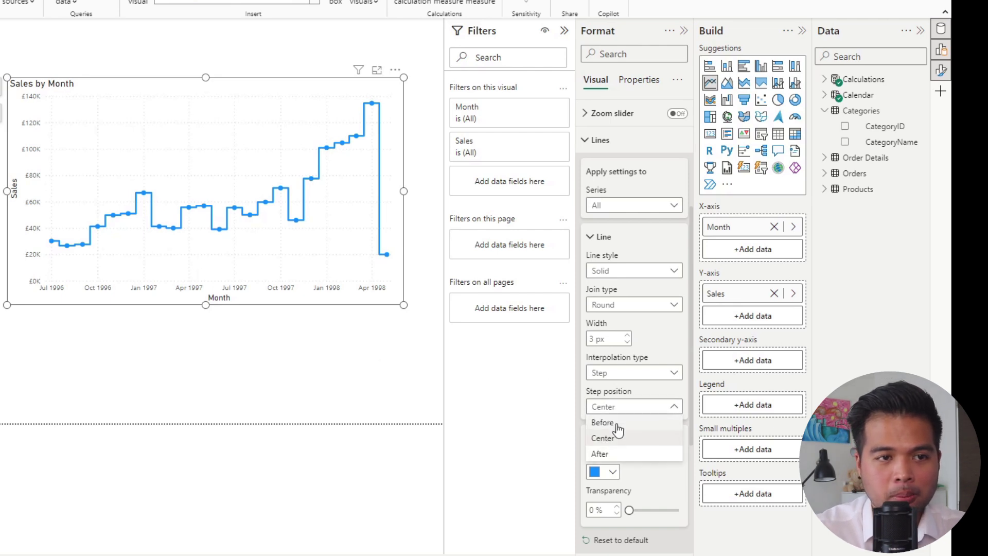
left_click(622, 422)
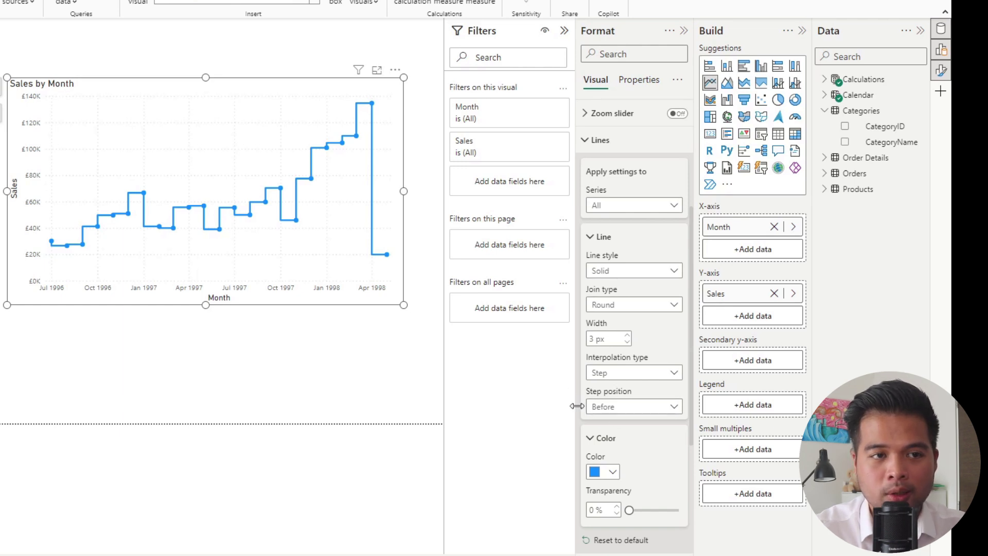
left_click(616, 410)
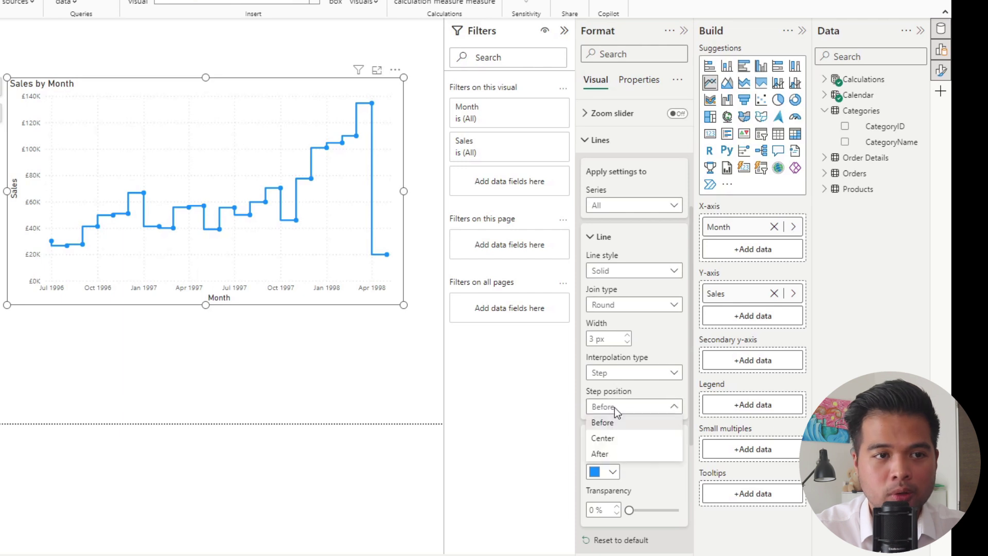
left_click(616, 454)
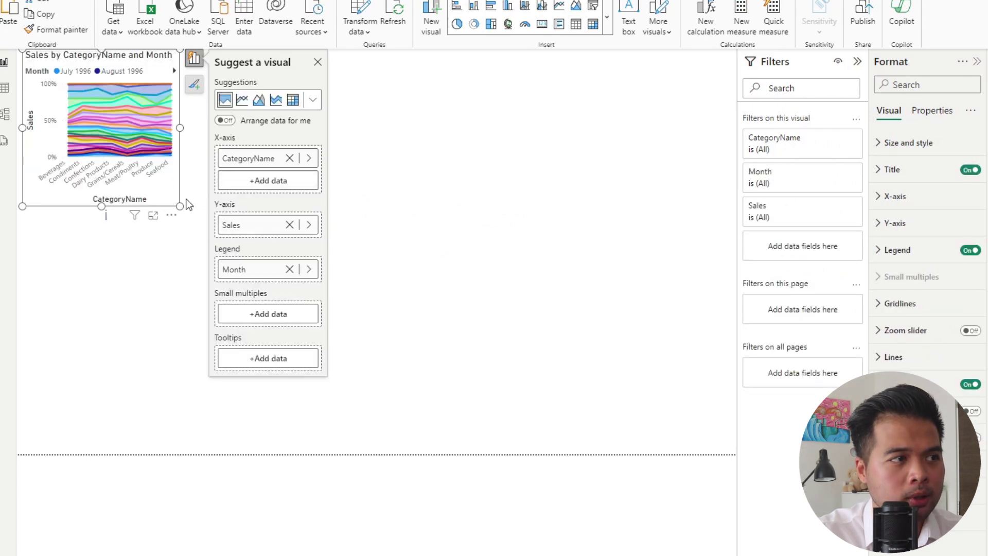
Step: Make a large 100% stacked area chart with Month on the X-axis and CategoryName as legend
left_click(315, 308)
left_click_drag(284, 286, 466, 447)
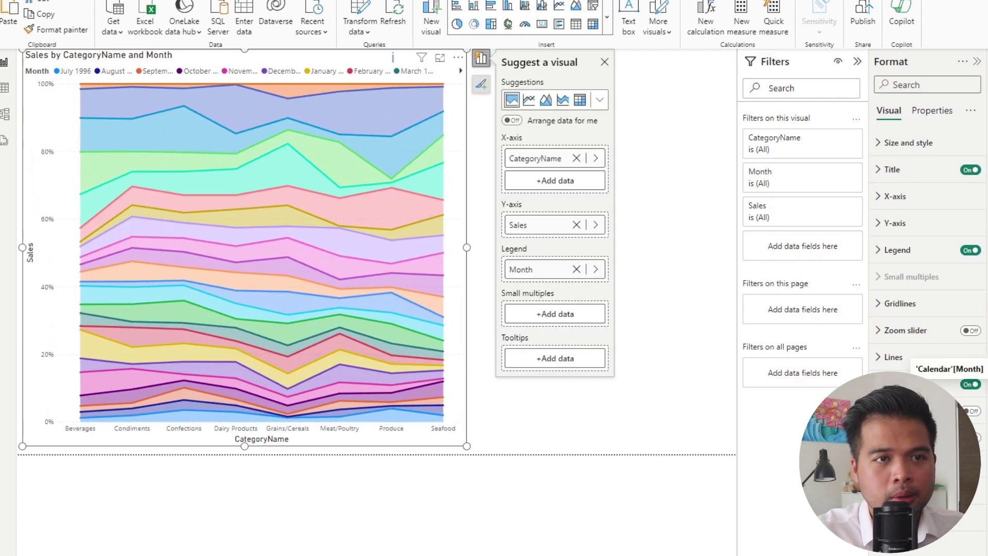
left_click_drag(520, 269, 535, 221)
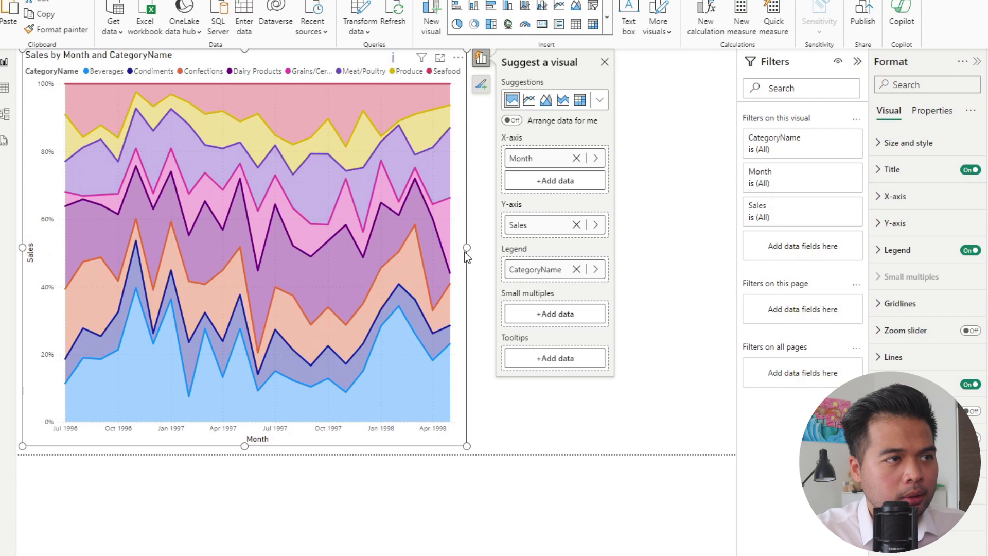
Step: Narrow the area chart and move it to the right side of the page
left_click_drag(467, 247, 443, 249)
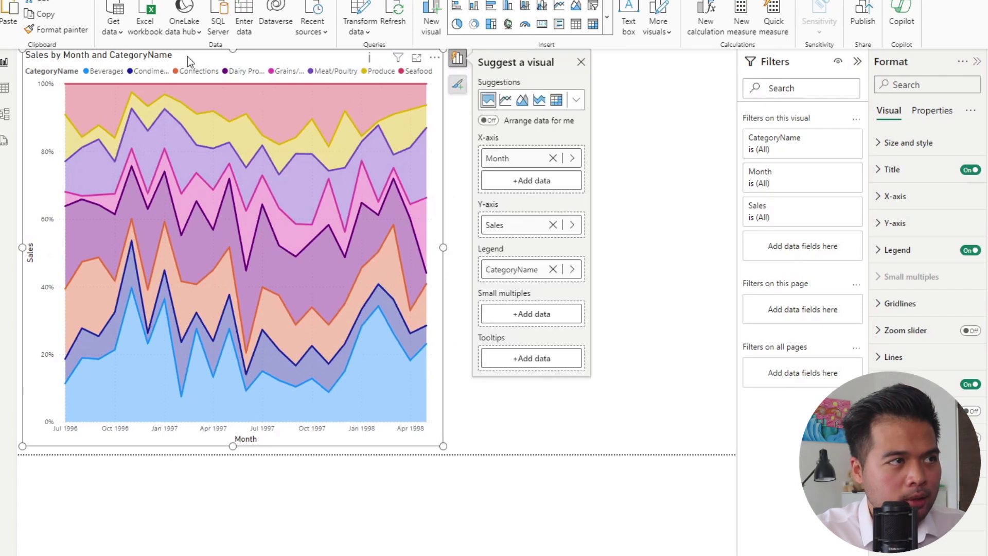
left_click_drag(279, 58, 574, 57)
left_click_drag(320, 250, 343, 249)
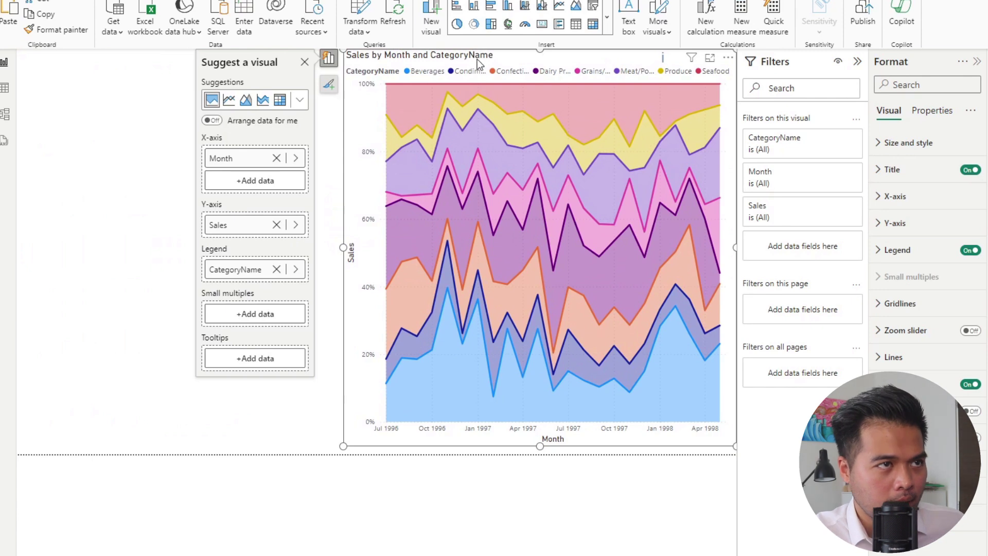
Step: Duplicate the area chart and place the copy on the left of the page
key("ctrl+c")
key("ctrl+v")
left_click_drag(492, 65, 49, 58)
Step: Narrow the left copy and change it to a 100% stacked column chart
left_click_drag(412, 248, 338, 253)
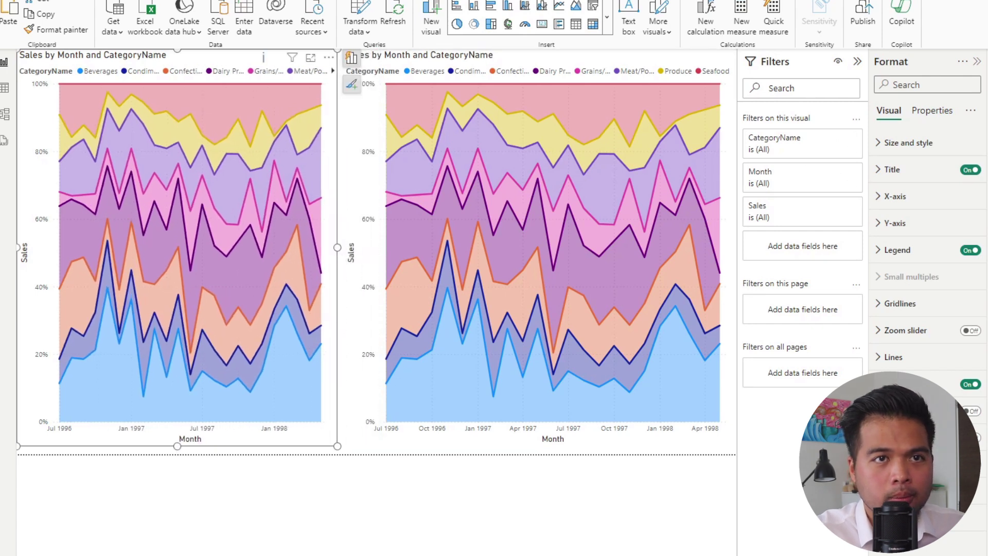
left_click(542, 6)
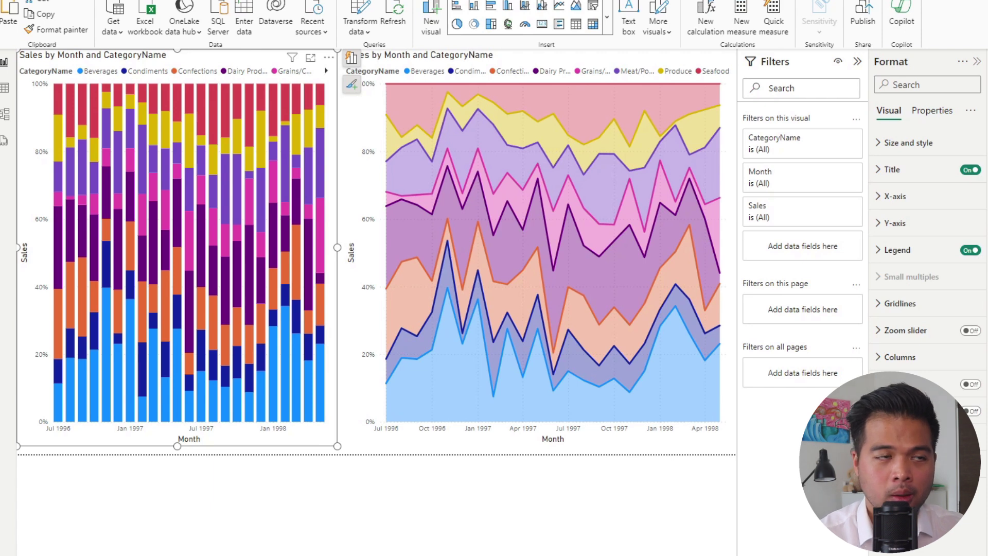
left_click(599, 55)
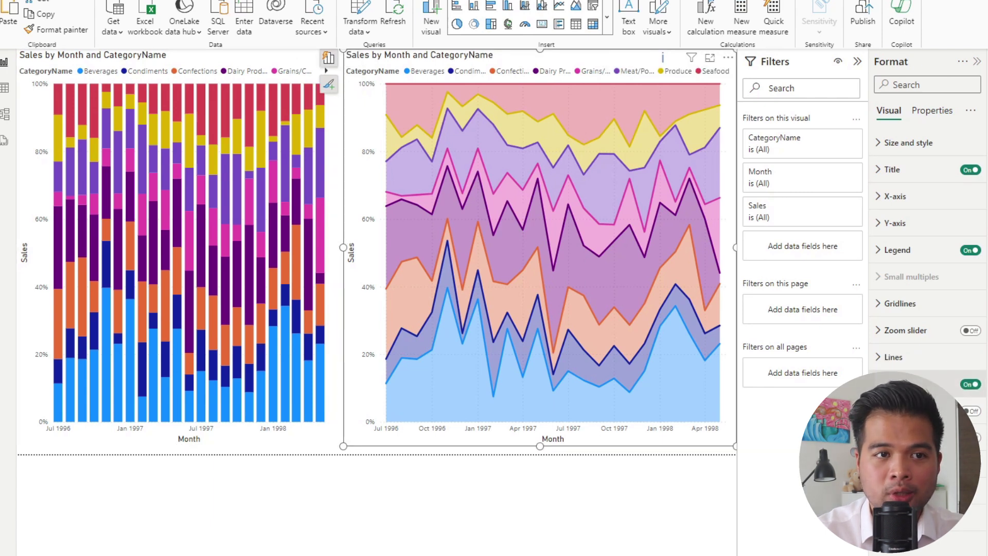
Step: Check the area chart's Shade area settings for Beverages, then collapse the Filters pane to widen both charts
left_click(905, 383)
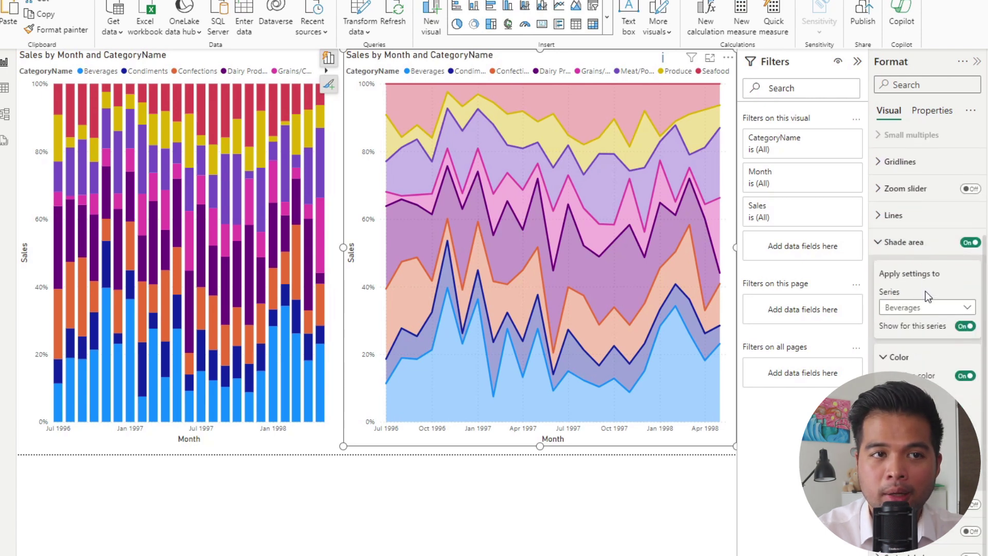
left_click(925, 309)
left_click(925, 308)
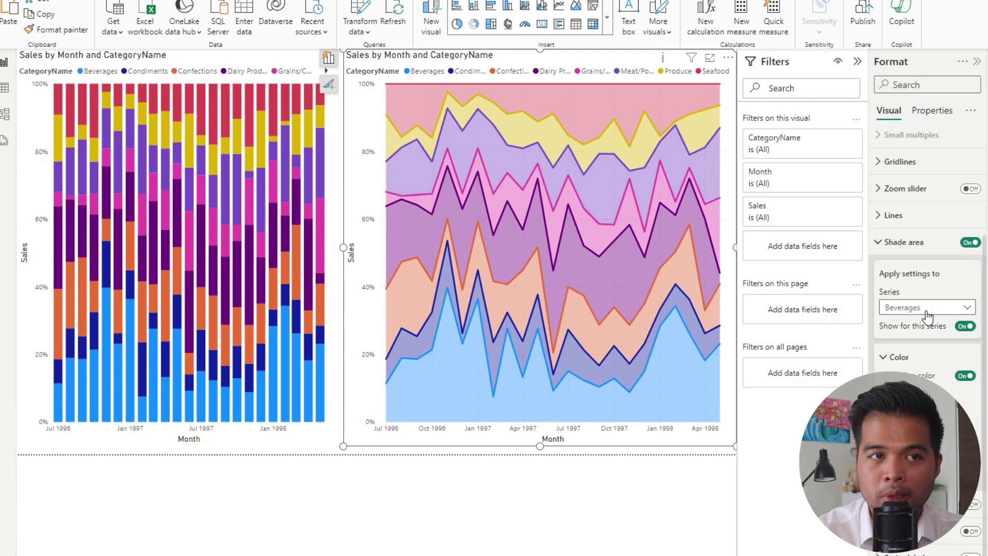
left_click(924, 252)
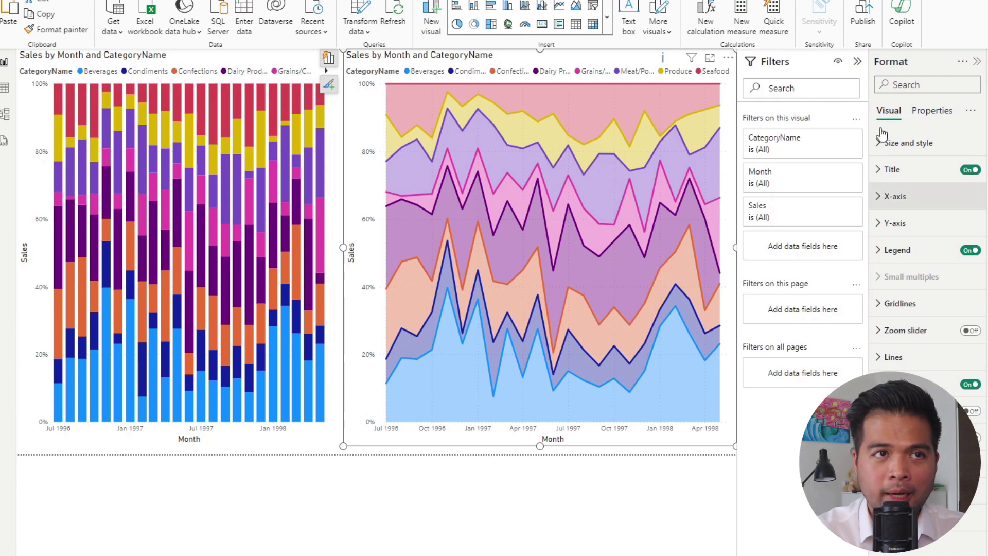
left_click(858, 62)
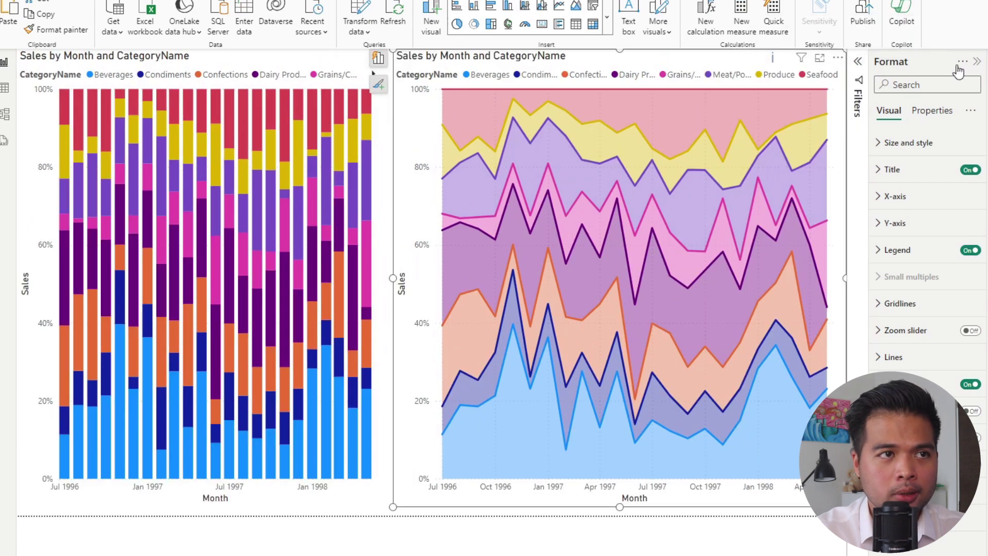
left_click(288, 61)
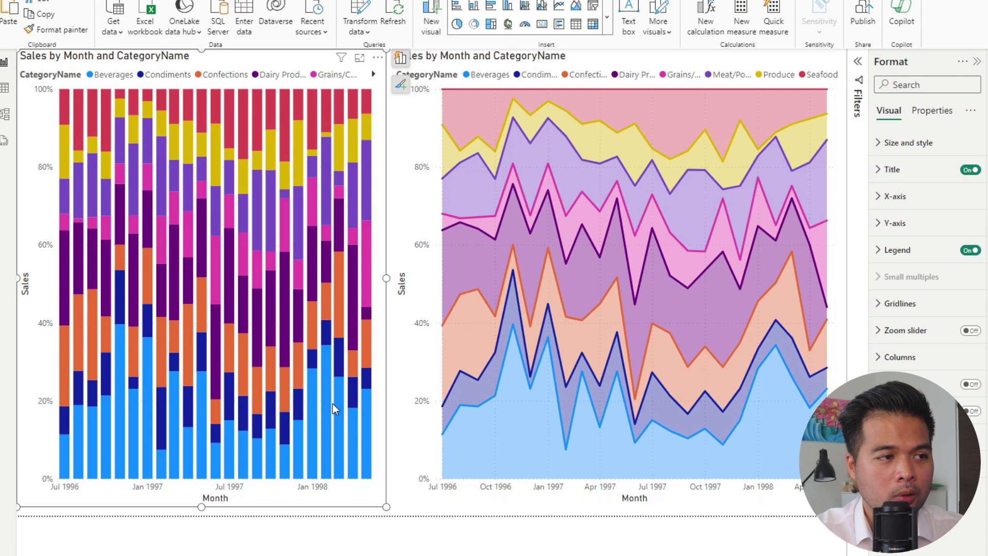
mouse_move(329, 404)
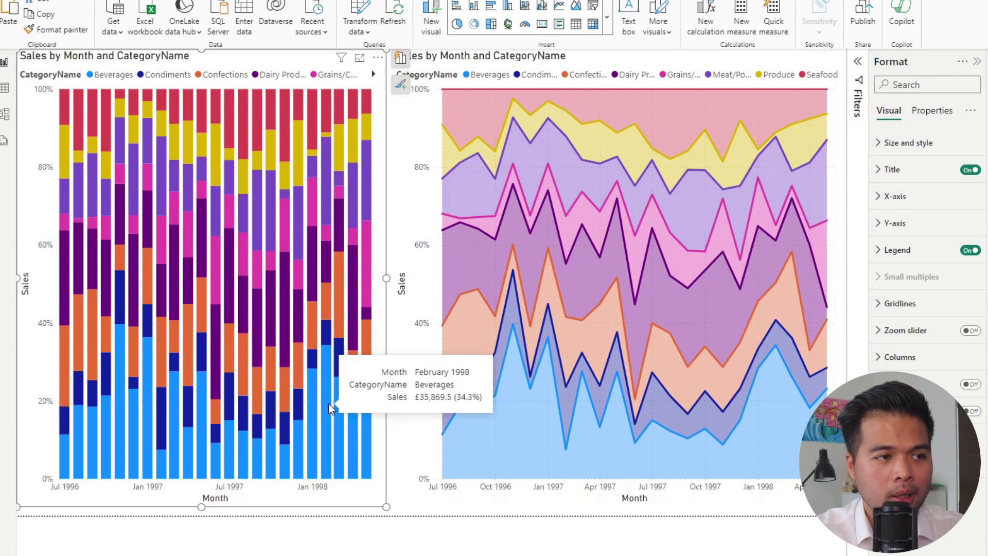